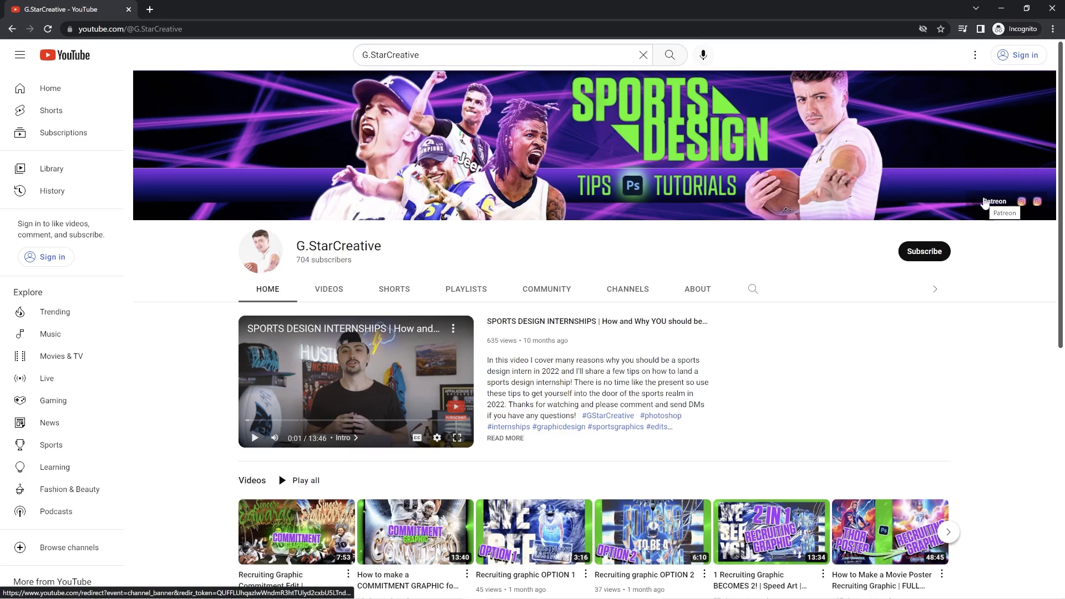
Open the channel's Patreon page and look through its membership levels and recent project file posts
click(989, 203)
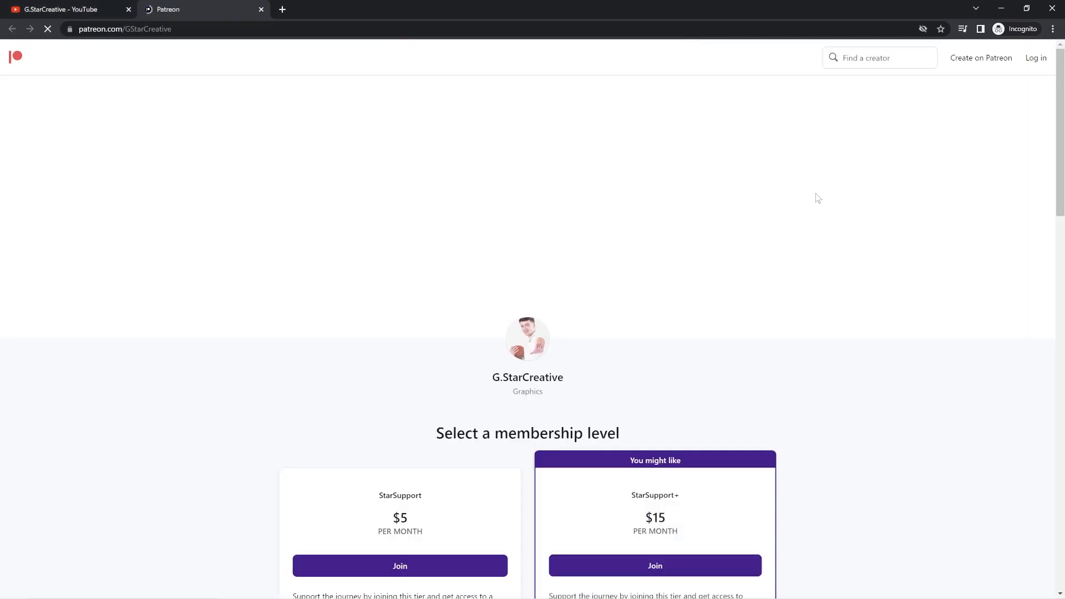
scroll(836, 381, down, 3)
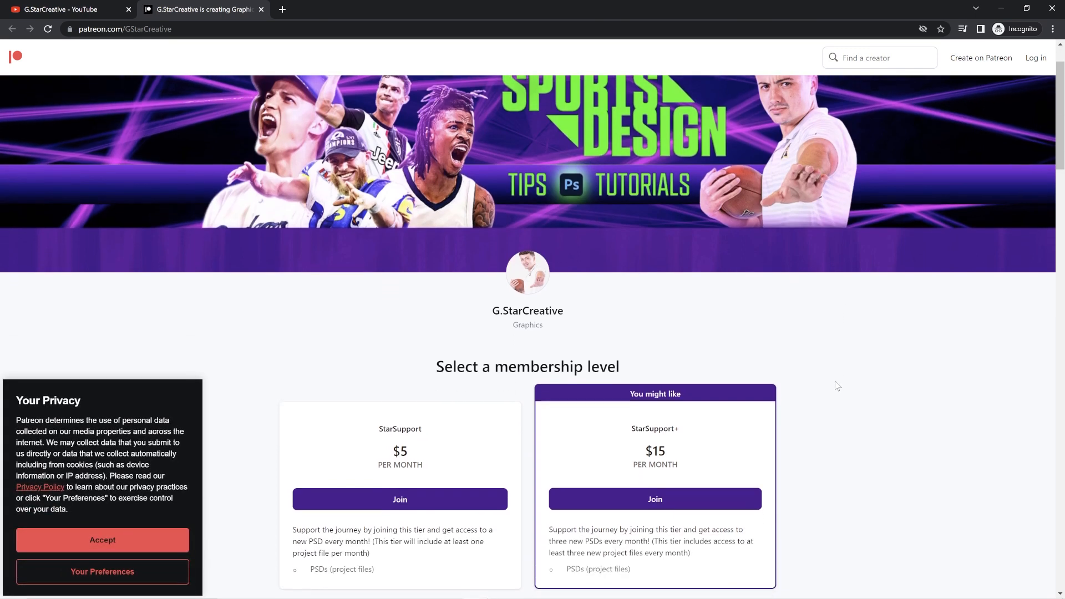
scroll(836, 385, down, 3)
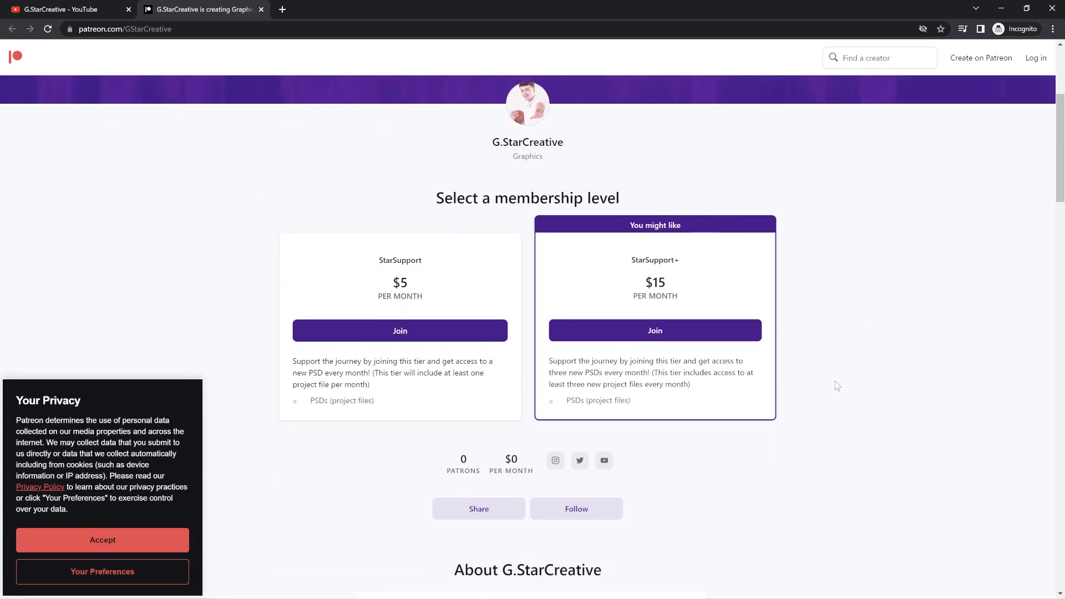
scroll(837, 386, down, 3)
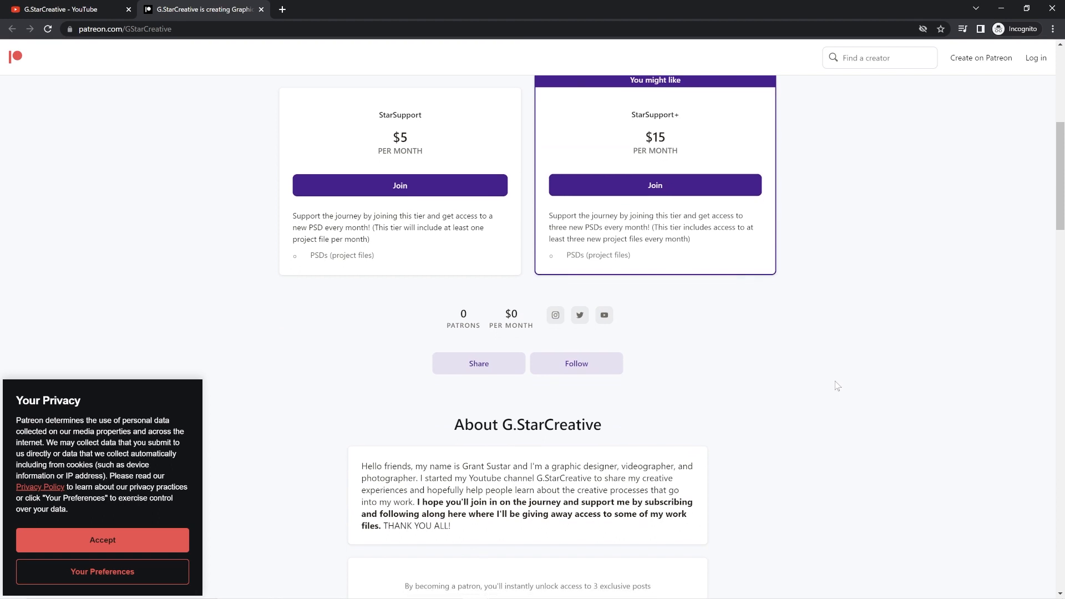
scroll(837, 385, down, 3)
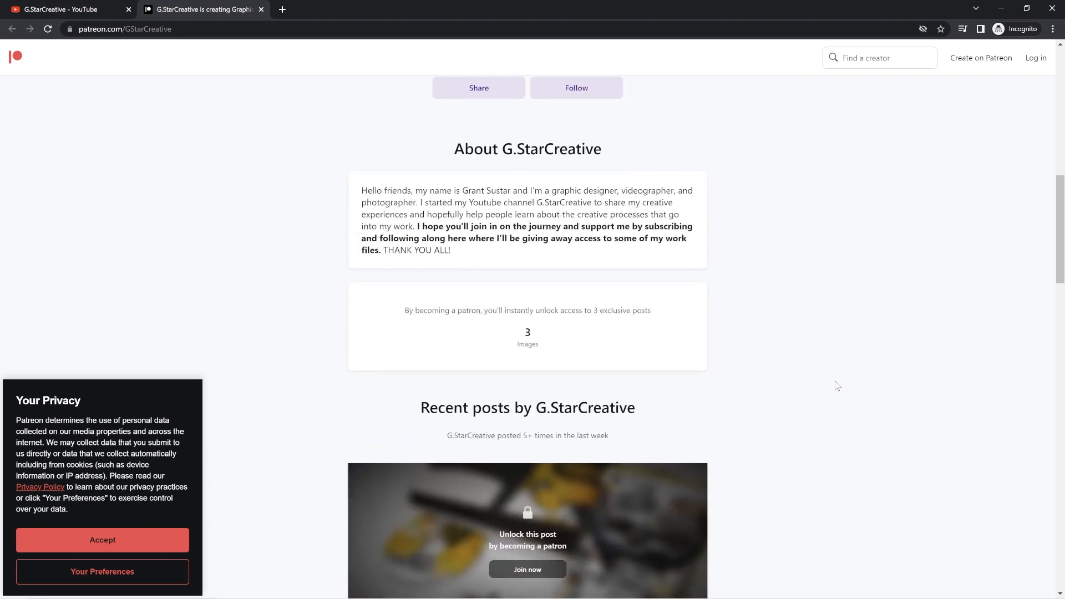
scroll(838, 386, down, 1)
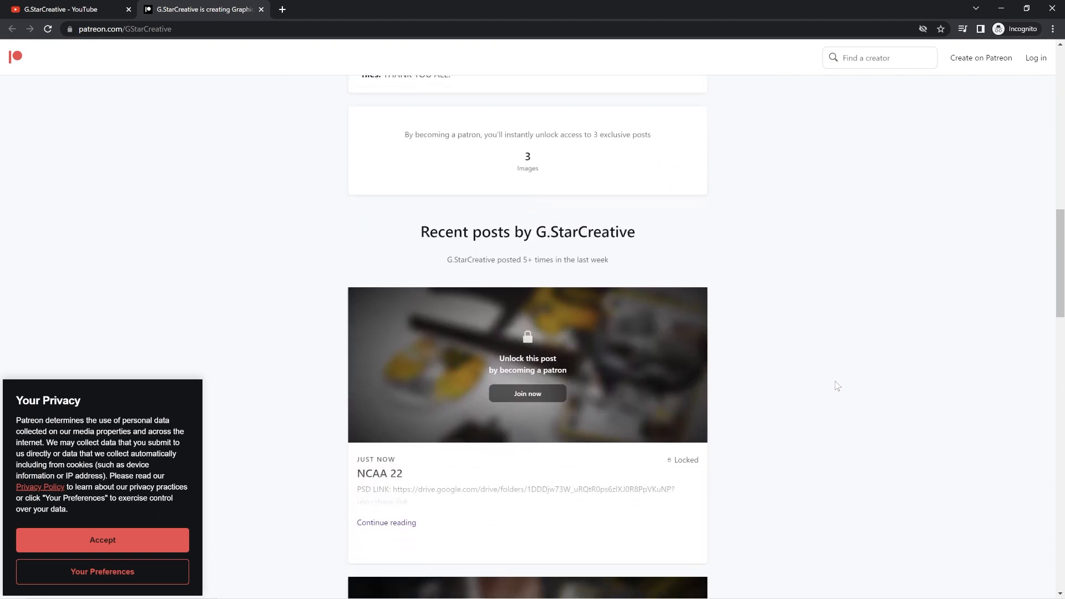
scroll(837, 386, down, 2)
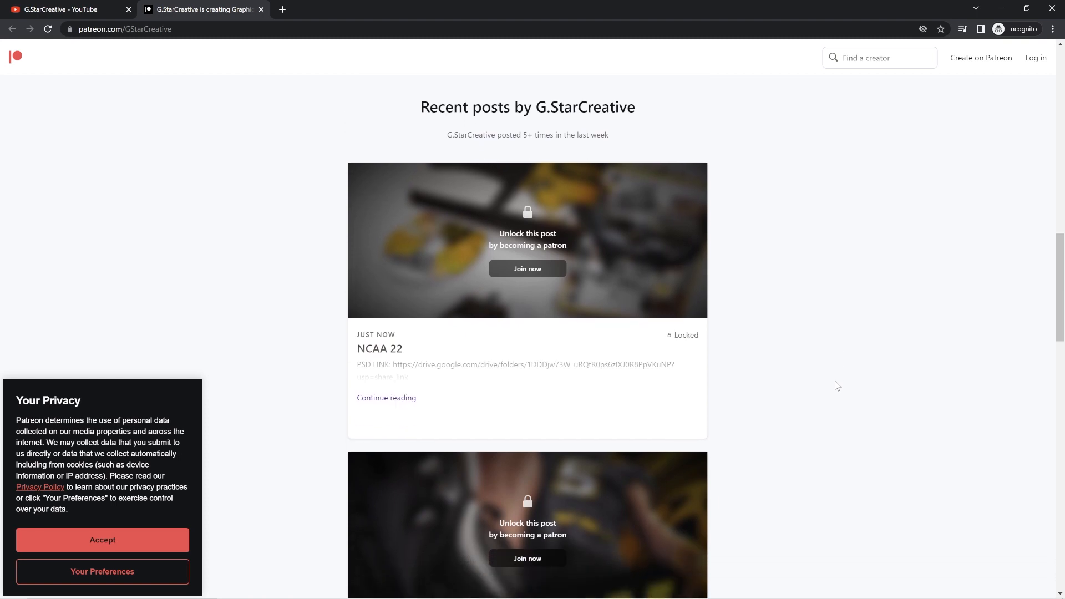
scroll(837, 386, down, 2)
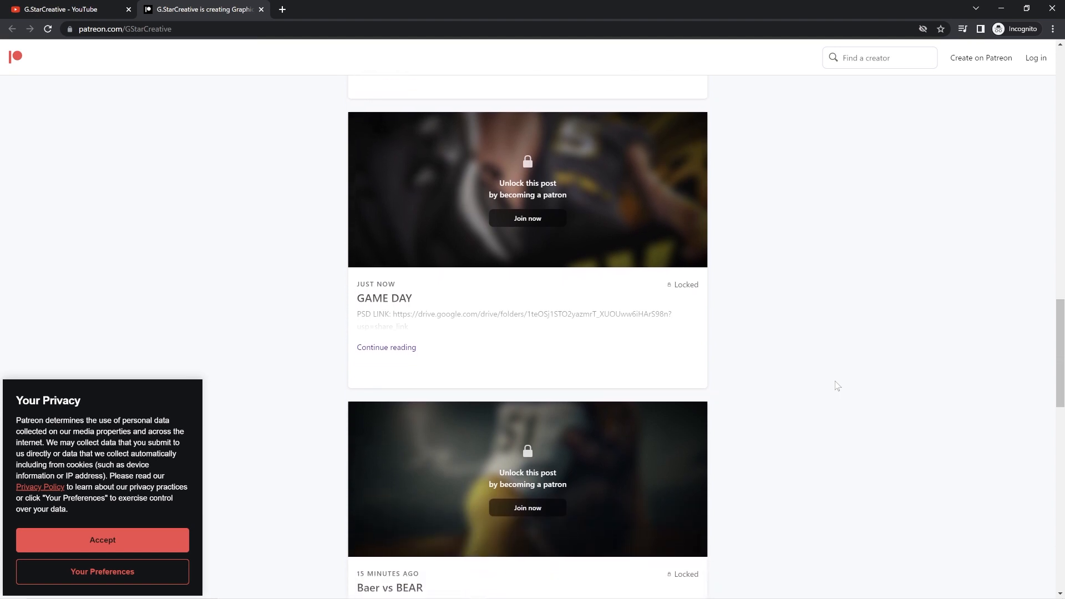
scroll(836, 381, down, 3)
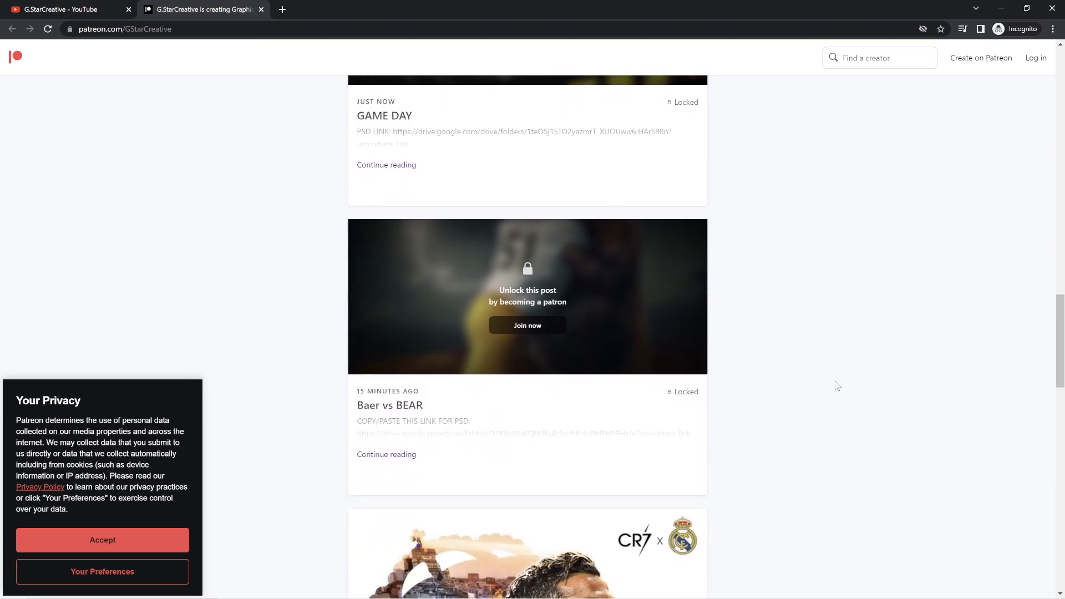
scroll(837, 386, down, 6)
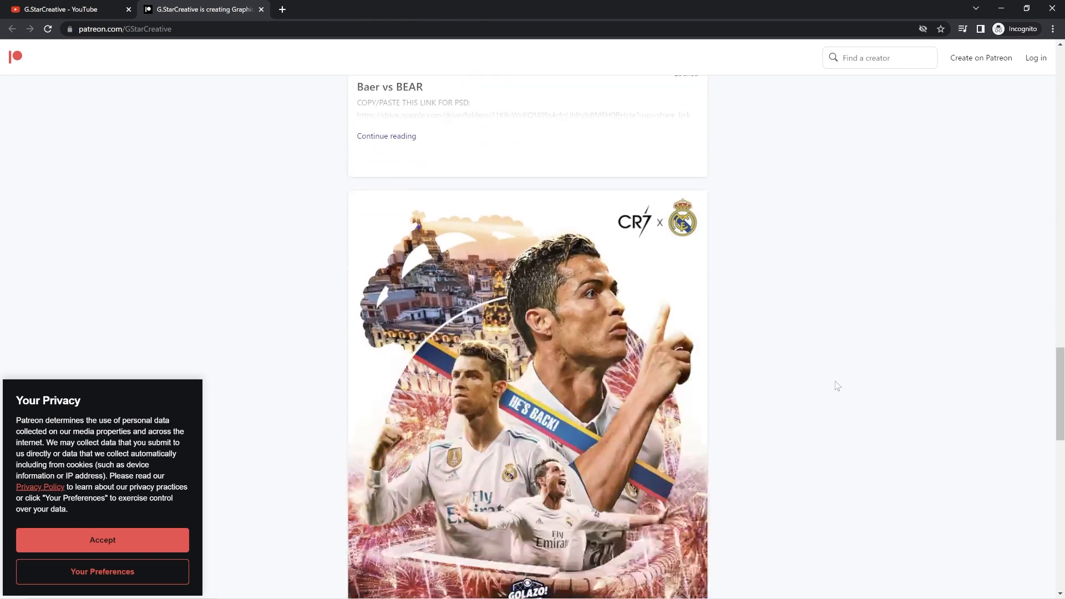
scroll(837, 386, down, 7)
scroll(837, 386, down, 6)
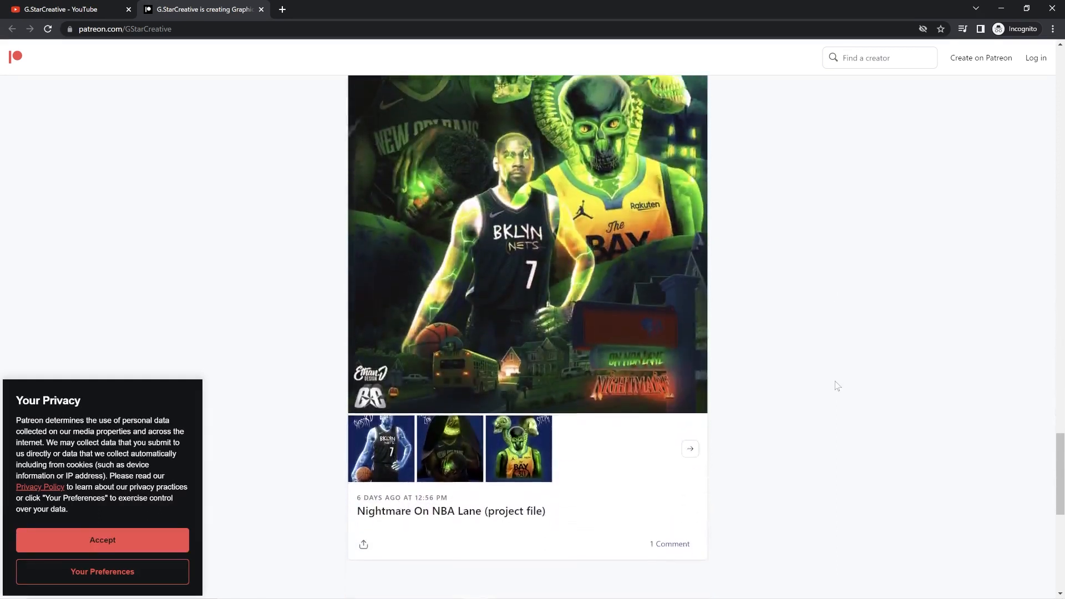
scroll(837, 386, down, 4)
scroll(838, 386, up, 9)
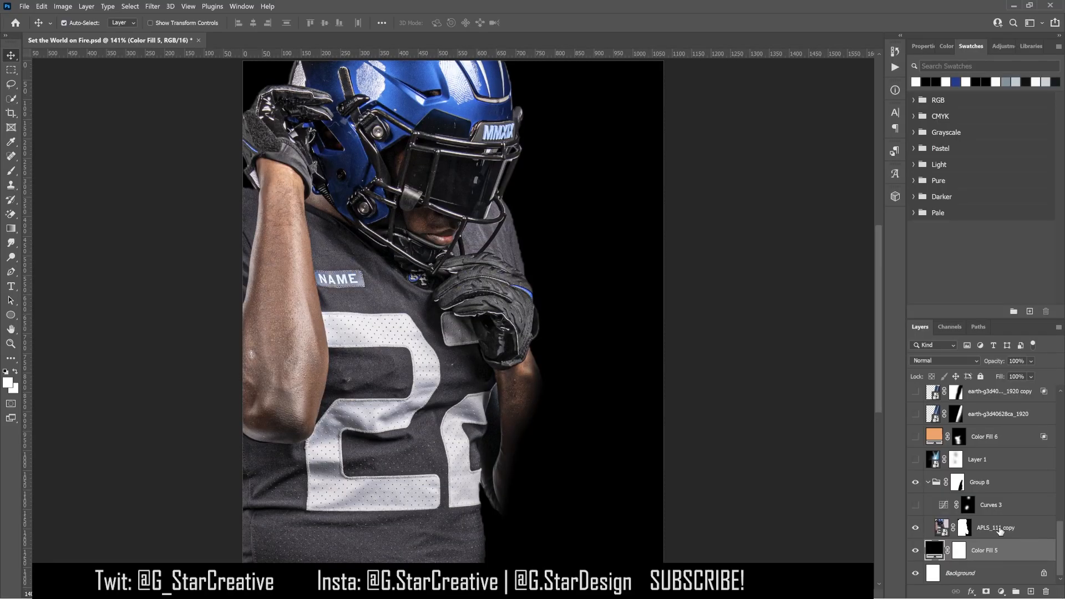
Select the APLS_111 copy layer inside Group 8 and examine the football player cutout
click(994, 528)
drag(354, 288, 337, 117)
mouse_move(403, 395)
mouse_down()
mouse_move(408, 37)
mouse_move(430, 333)
mouse_up()
drag(422, 47, 436, 357)
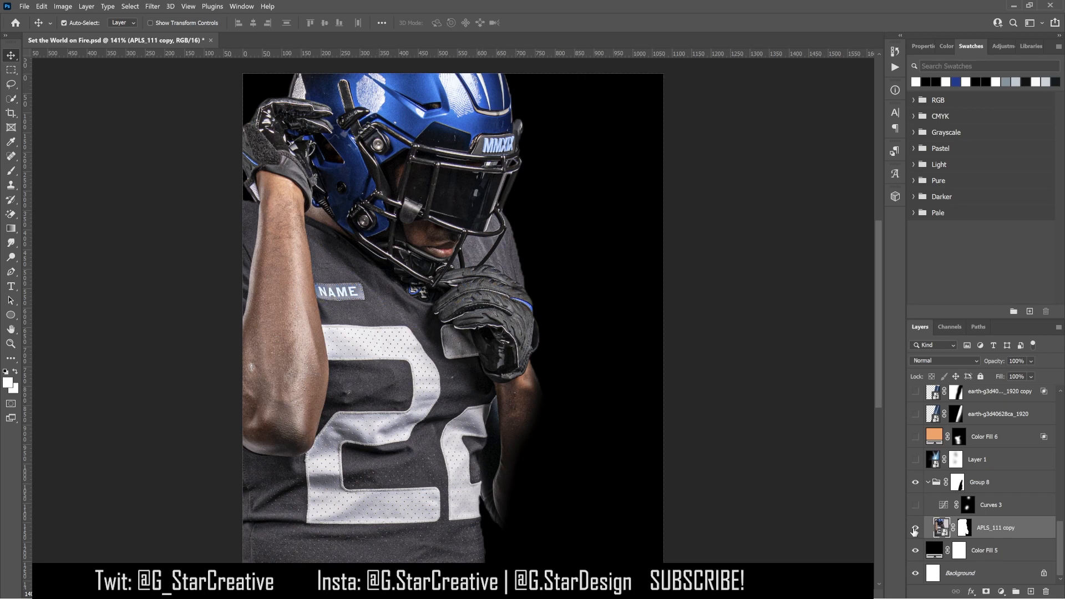
Show the Curves 3 adjustment above the player, compare the image with and without it, and inspect its curve and mask
click(916, 506)
click(994, 512)
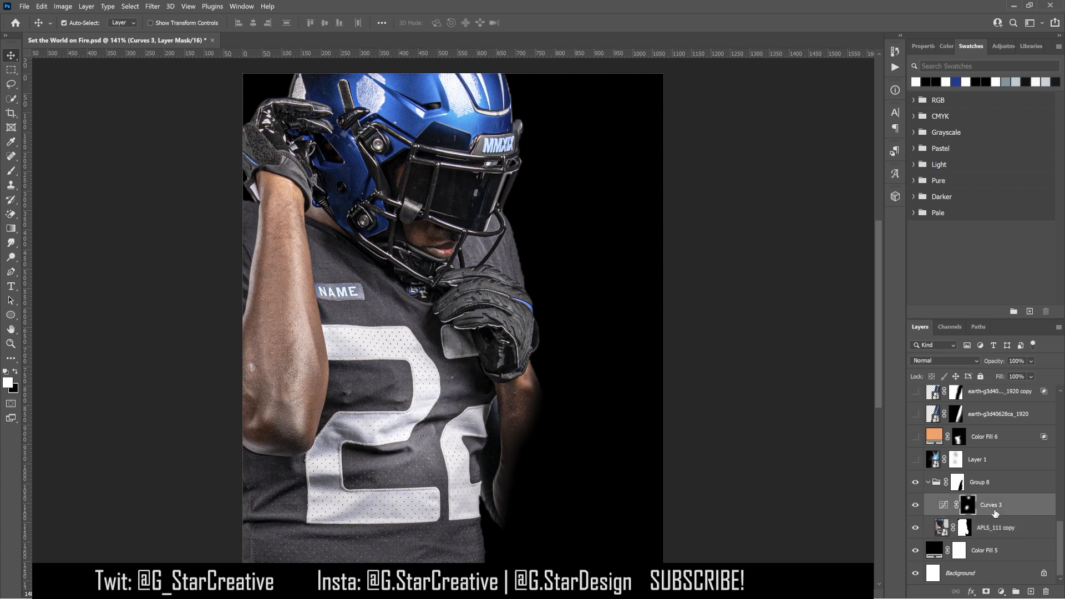
click(915, 509)
click(915, 509)
scroll(1001, 515, up, 2)
scroll(1000, 515, down, 2)
click(943, 505)
click(926, 48)
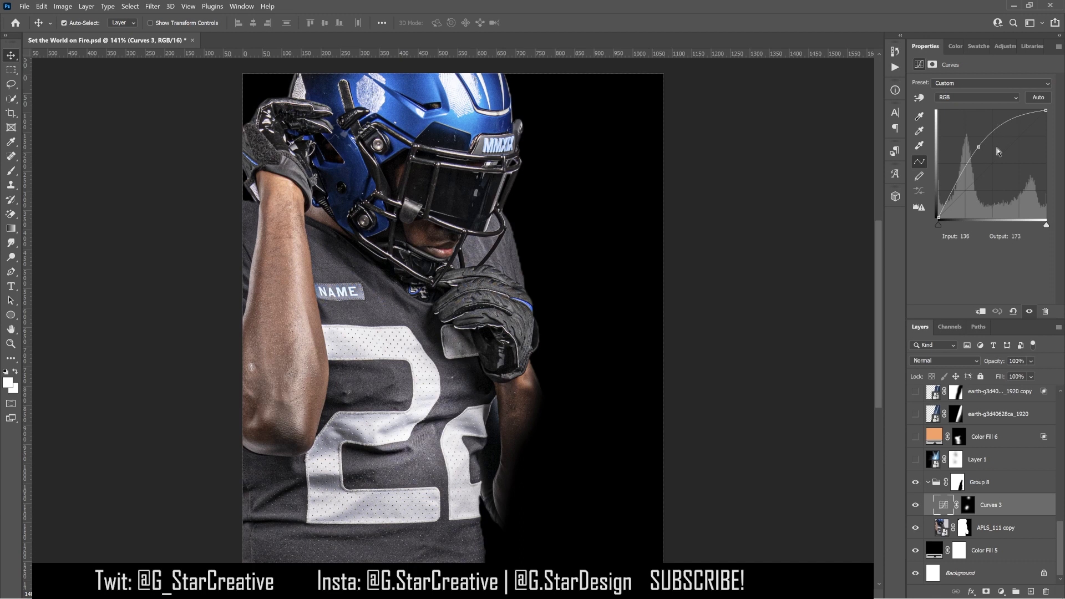
click(969, 506)
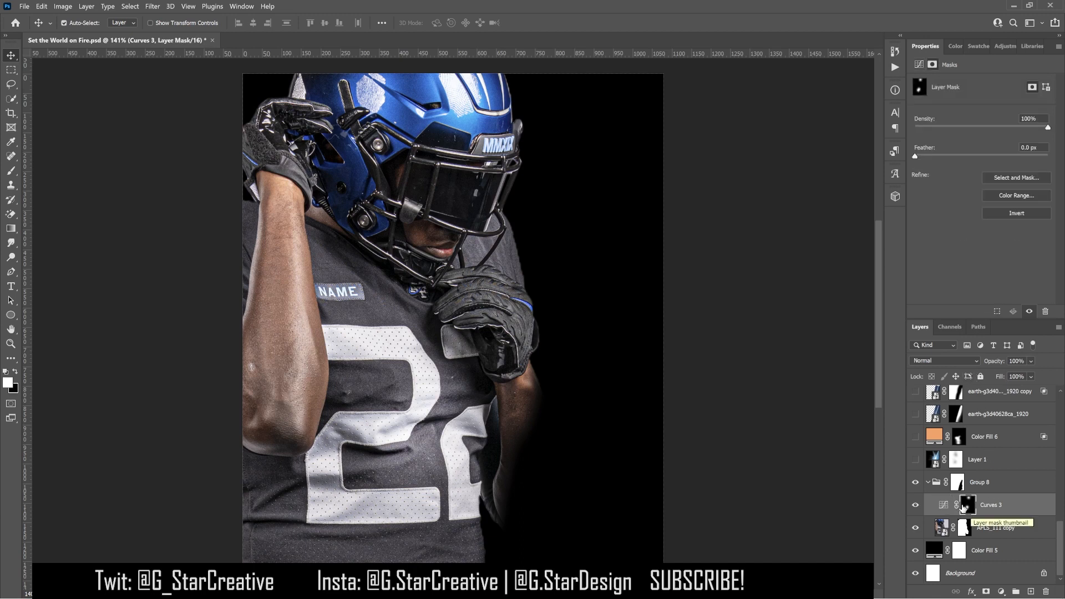
Disable the Group 8 layer mask to compare the player's unmasked arm, and re-enable the mask
right_click(958, 484)
click(968, 507)
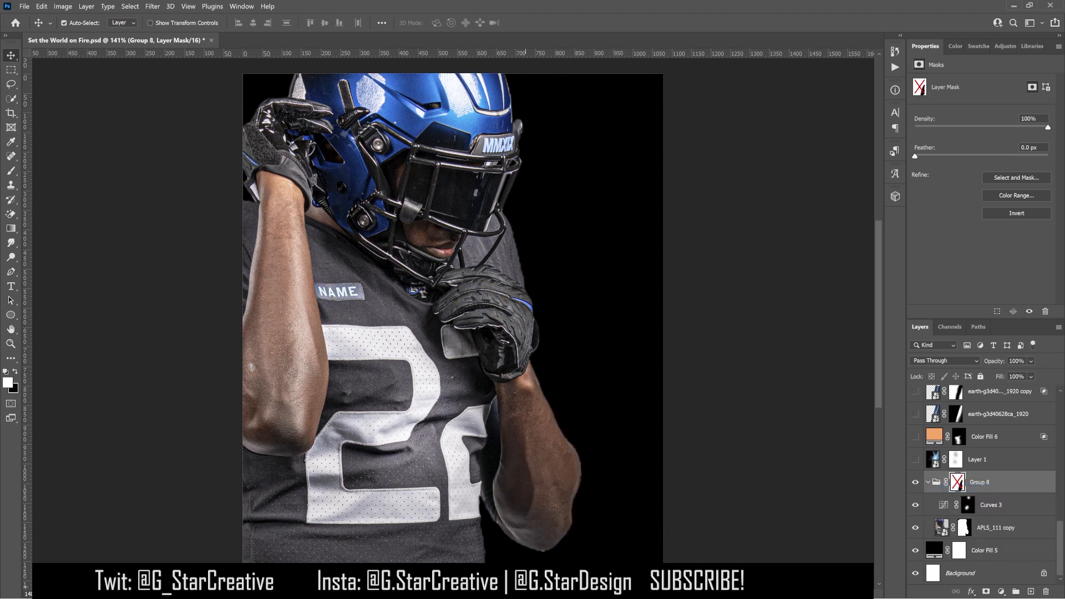
shift+click(959, 483)
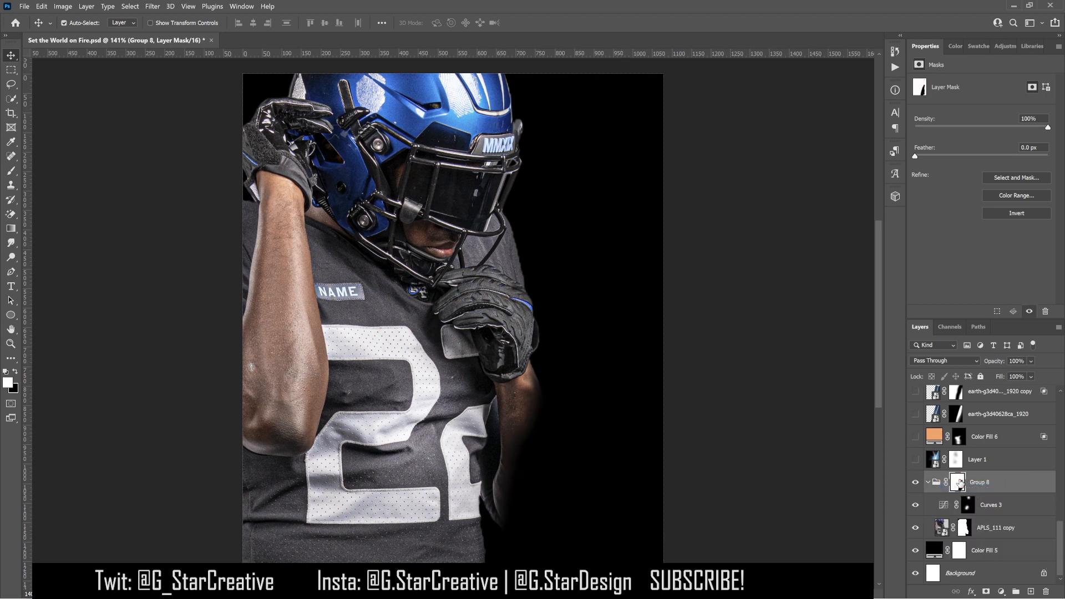
Show the Layer 1 light flare, previewing it without its mask and in Normal mode, and keep the mask and Hard Light blending
click(915, 460)
click(996, 464)
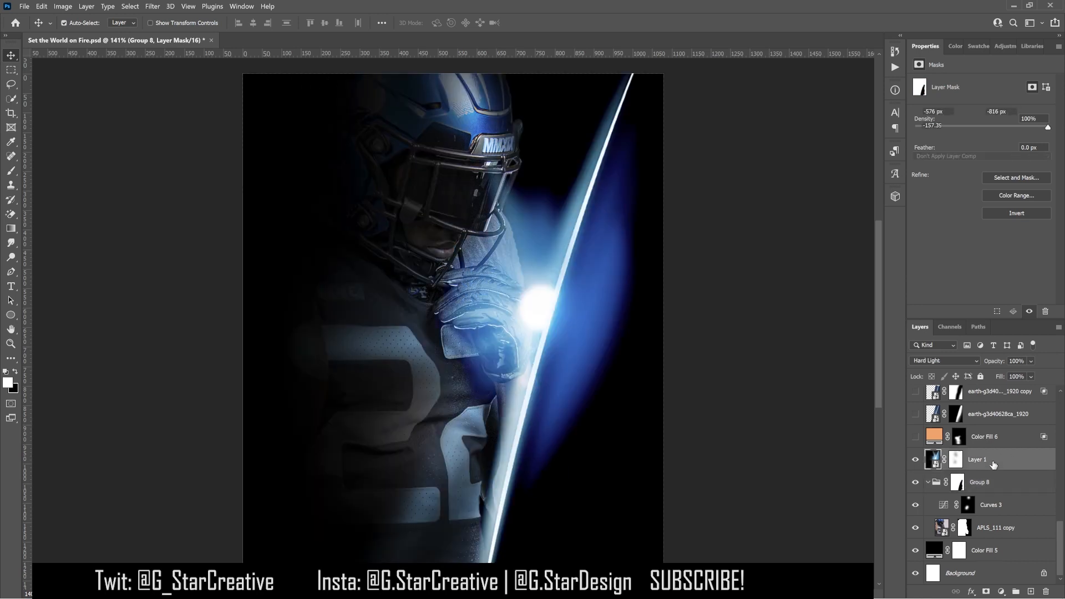
shift+click(956, 460)
click(943, 360)
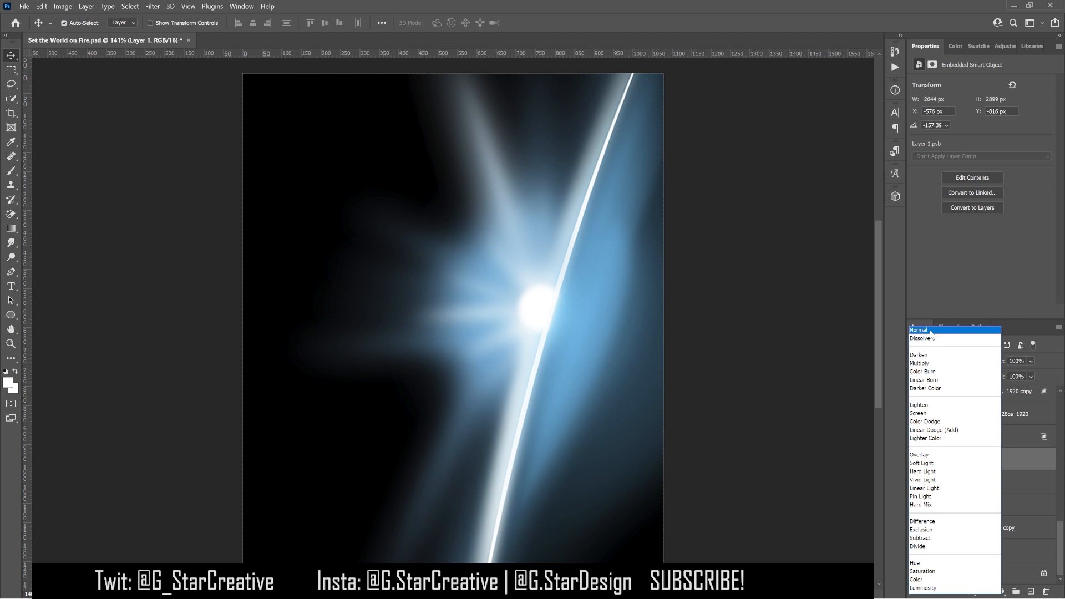
key(Escape)
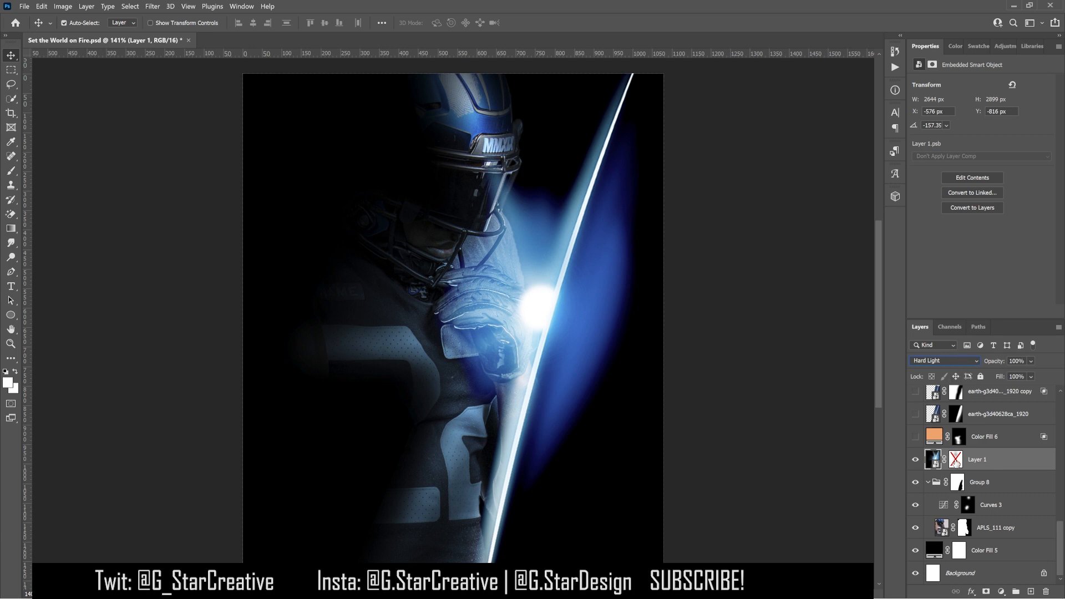
shift+click(956, 462)
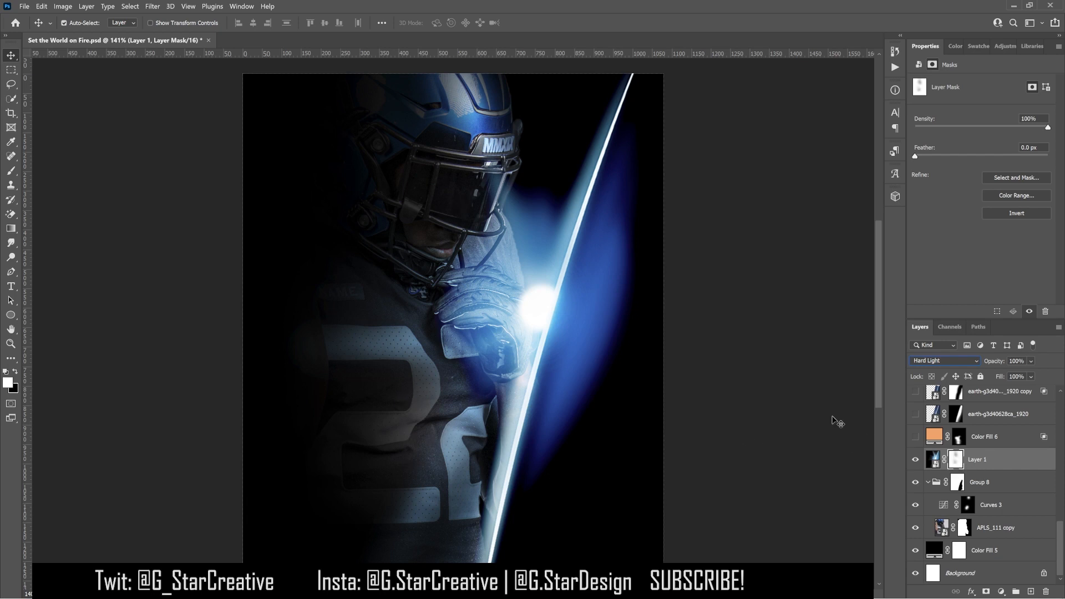
Show and select the orange Color Fill 6 layer above Layer 1
click(917, 438)
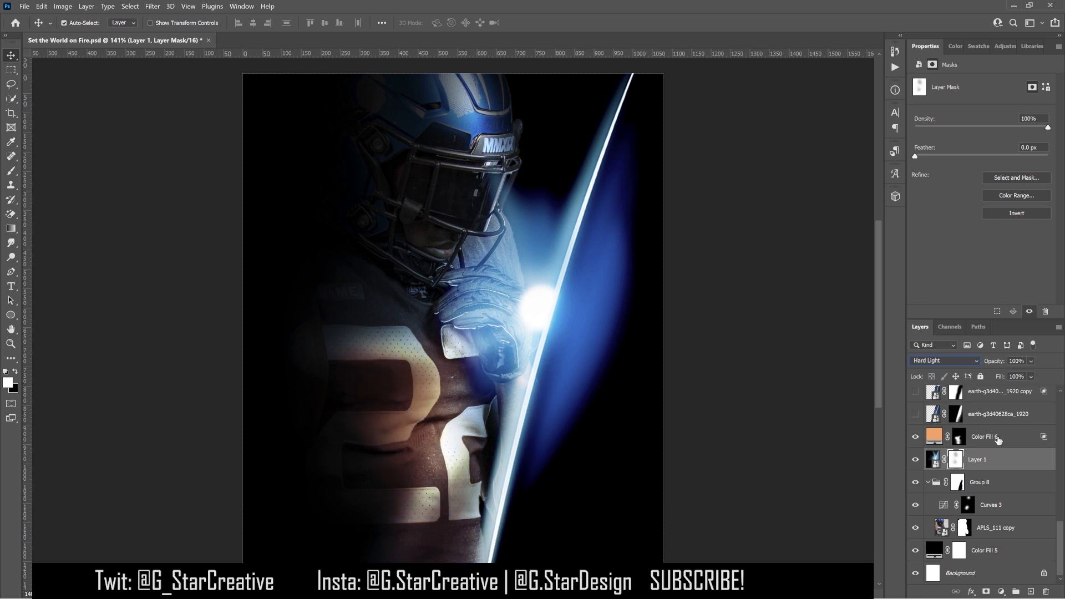
click(995, 439)
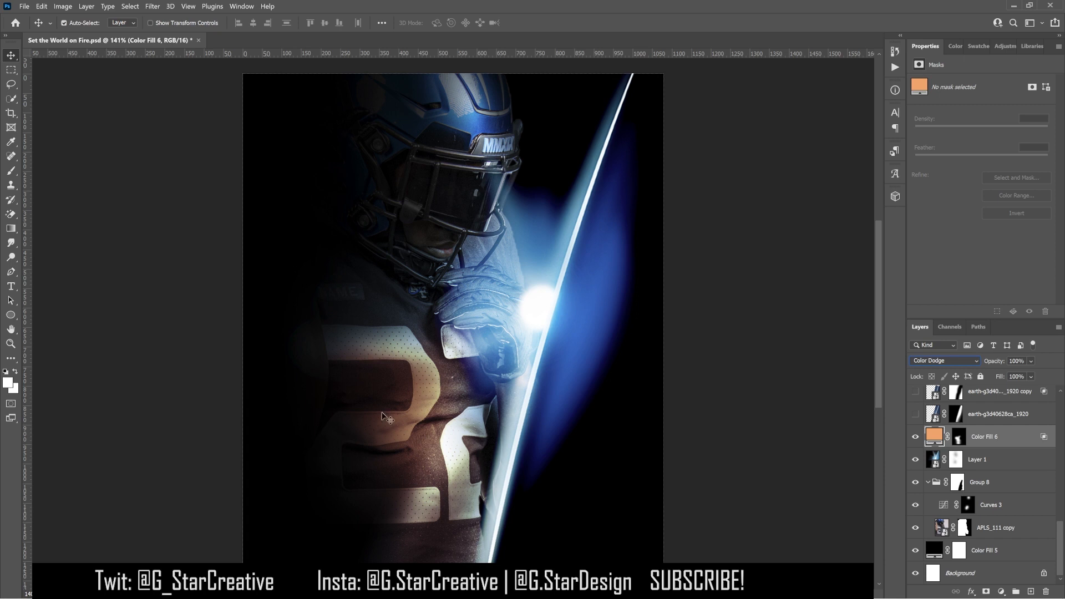
Try different Blend If splits for the underlying layer's shadows on Color Fill 6, including 0/14 and 0/63
right_click(1040, 440)
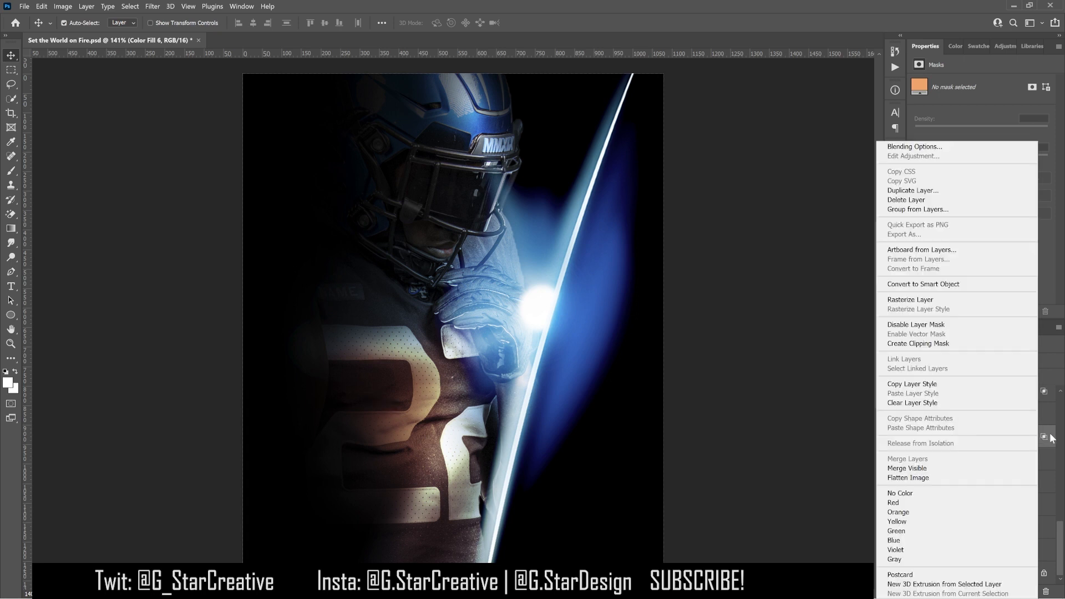
click(915, 146)
drag(846, 253, 792, 260)
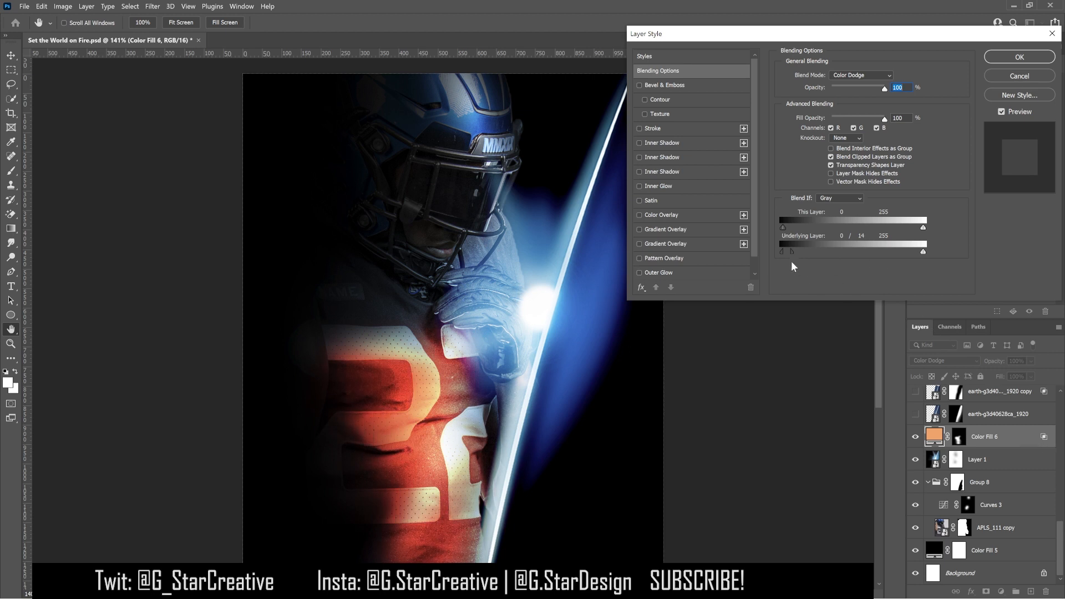
mouse_move(792, 253)
mouse_down()
mouse_move(783, 253)
mouse_move(805, 258)
mouse_up()
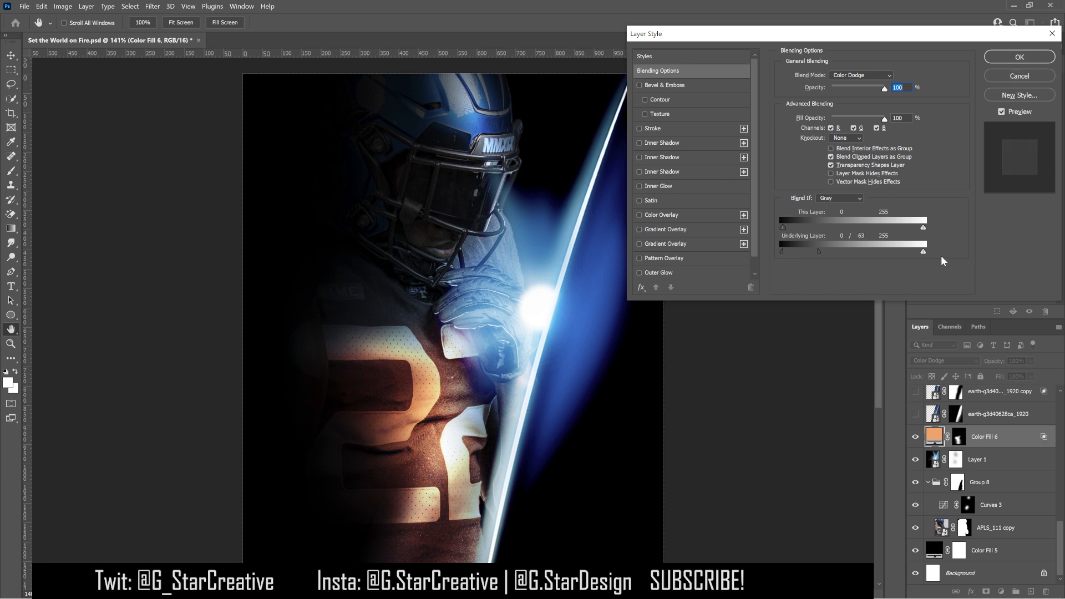
mouse_move(822, 254)
mouse_down()
mouse_move(780, 256)
mouse_move(810, 255)
mouse_up()
key(Return)
key(v)
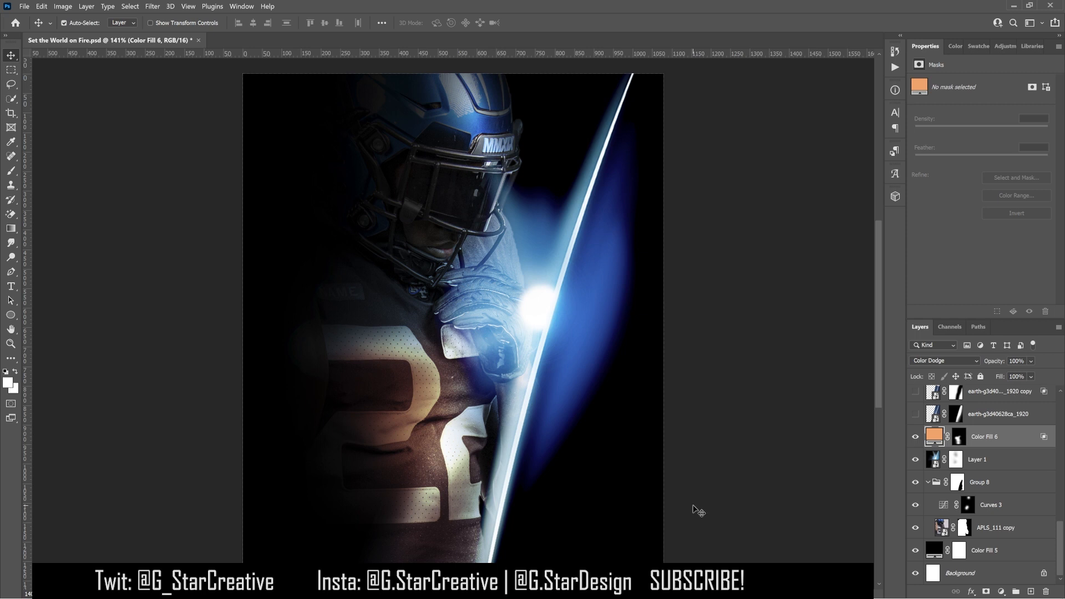
Show the earth-g3d40628ca_1920 layer, compare it unmasked in Normal and Screen modes, and keep Screen with the mask enabled
scroll(980, 457, up, 3)
click(916, 522)
click(956, 523)
right_click(956, 523)
click(956, 430)
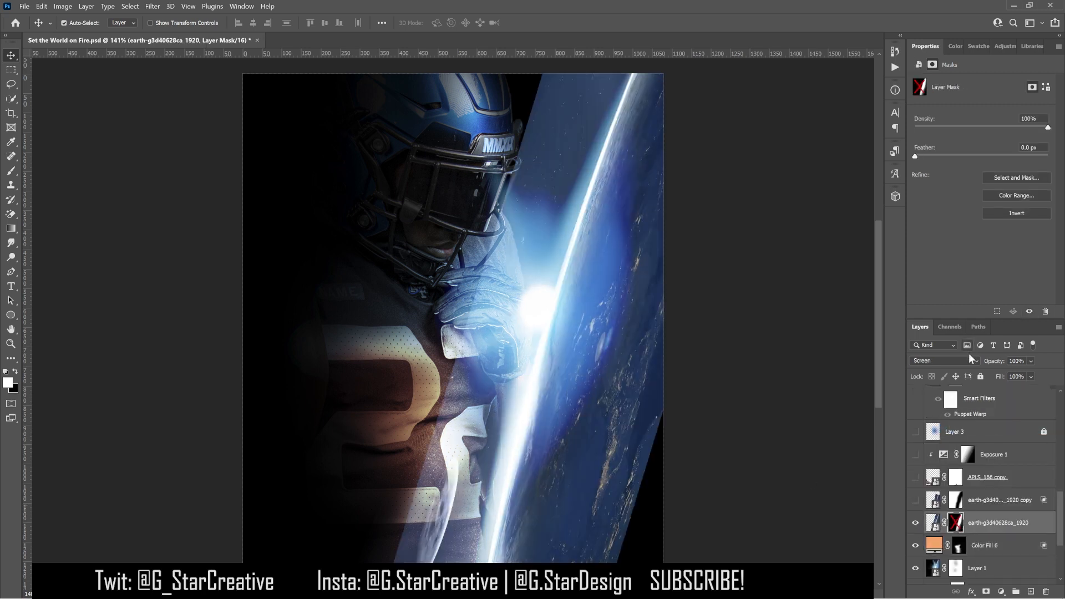
click(969, 354)
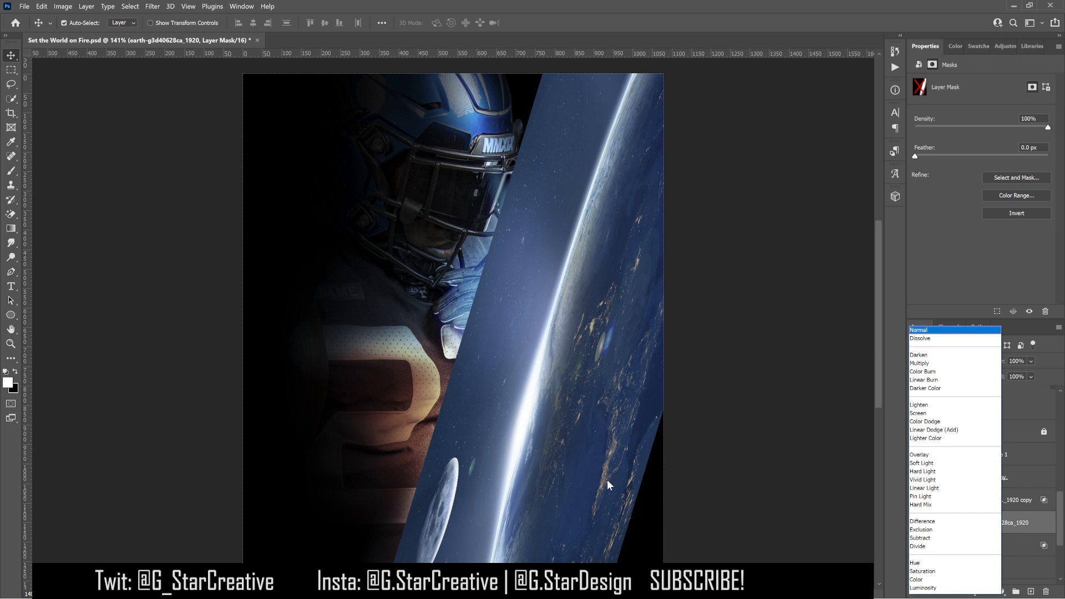
click(933, 413)
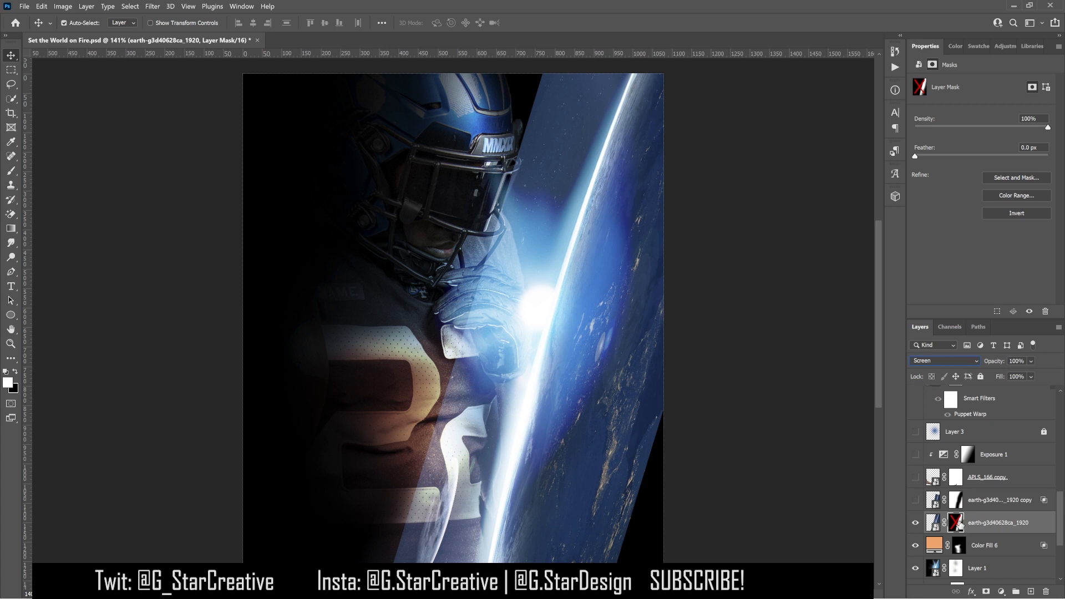
shift+click(961, 524)
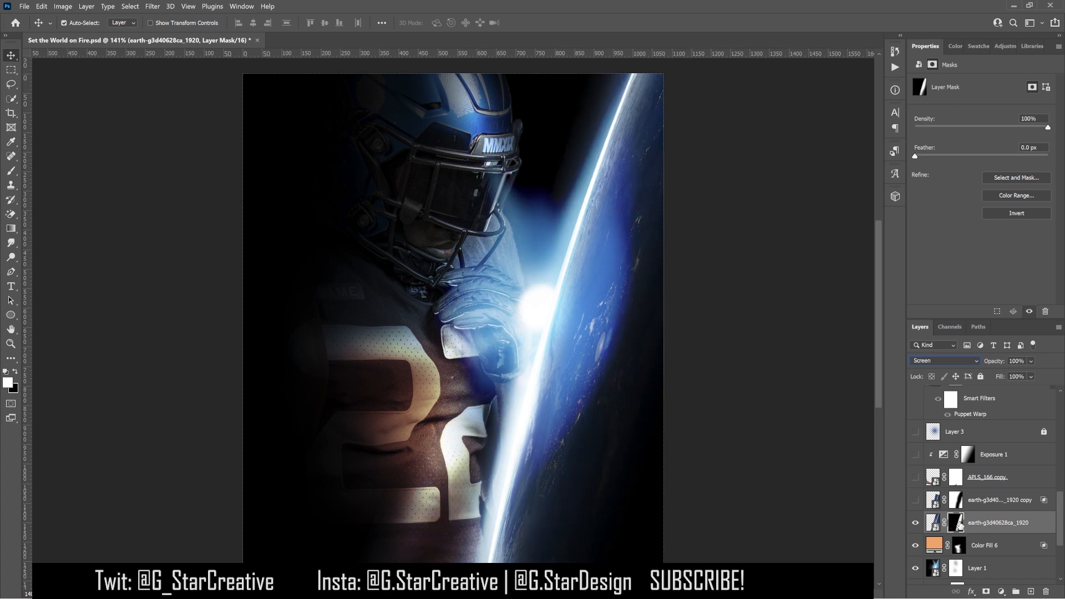
Show the copied earth layer and the APLS_166 copy arm layer, leaving the arm layer selected
click(916, 500)
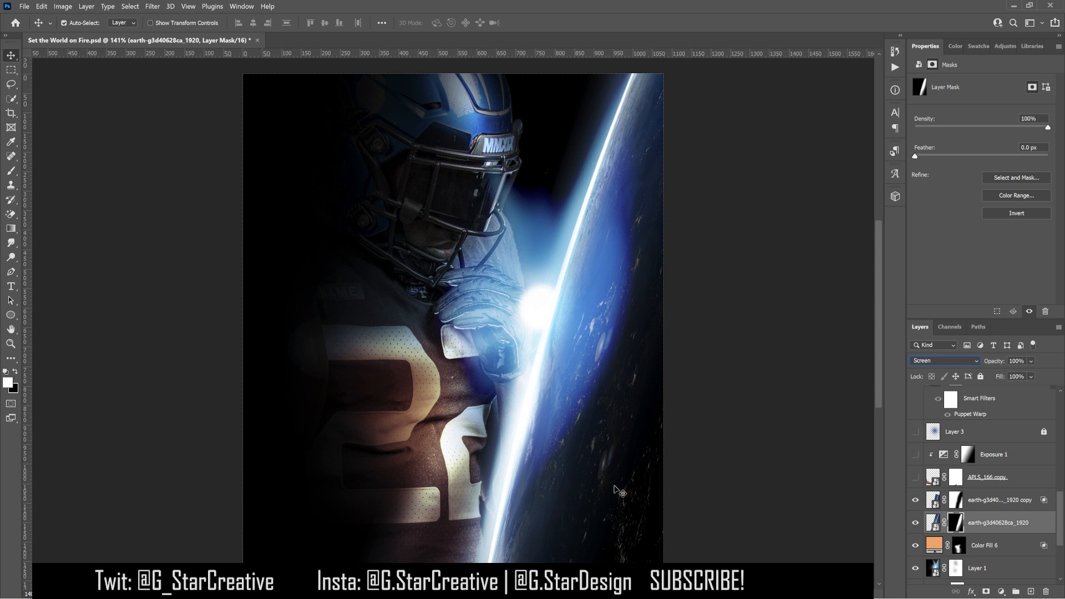
mouse_move(916, 500)
mouse_down()
mouse_move(917, 524)
mouse_move(914, 501)
mouse_up()
click(915, 477)
click(991, 480)
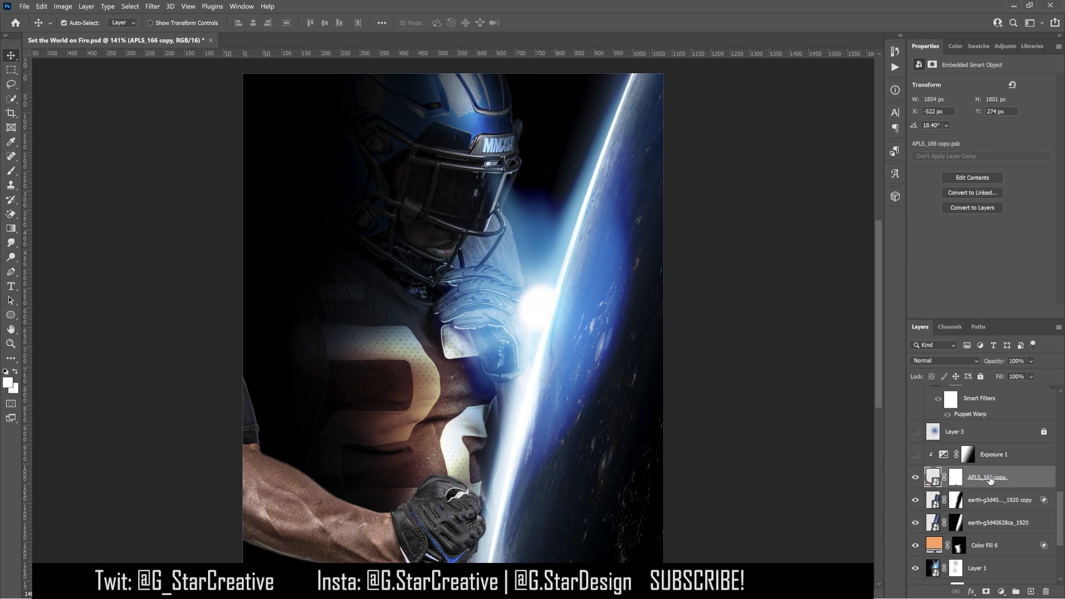
Show the Exposure 1 adjustment clipped to the arm layer, then inspect its exposure settings and select its gradient mask
scroll(983, 522, up, 3)
click(967, 539)
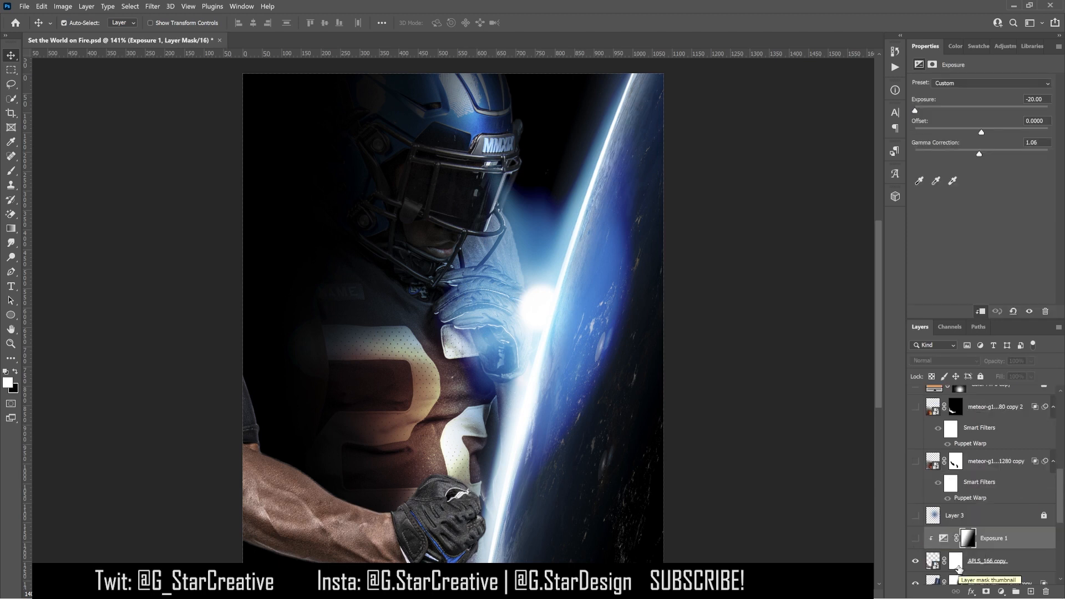
click(916, 540)
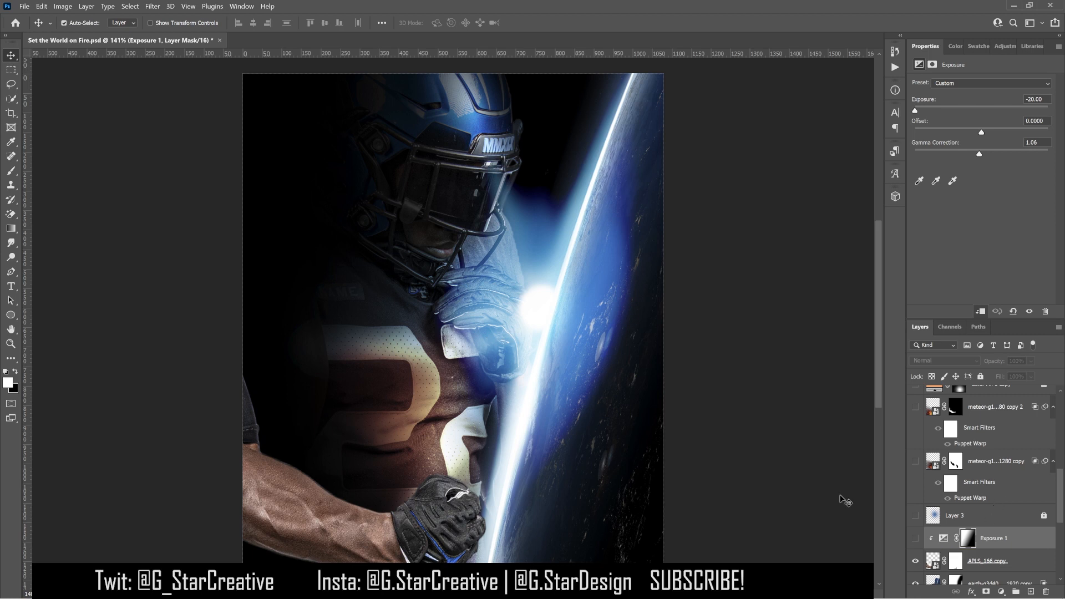
click(916, 538)
click(1001, 541)
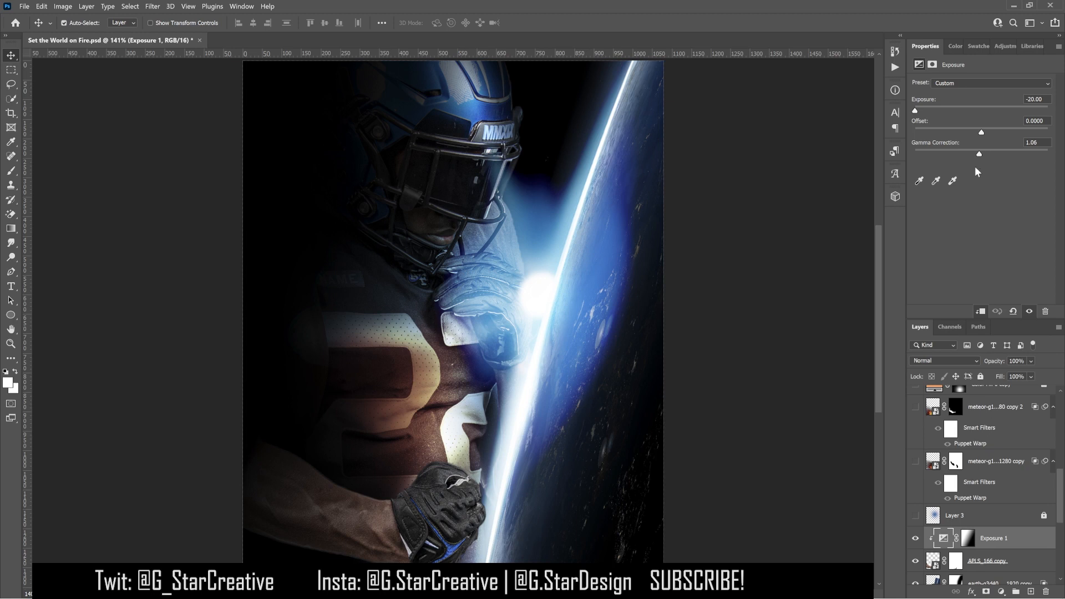
click(966, 539)
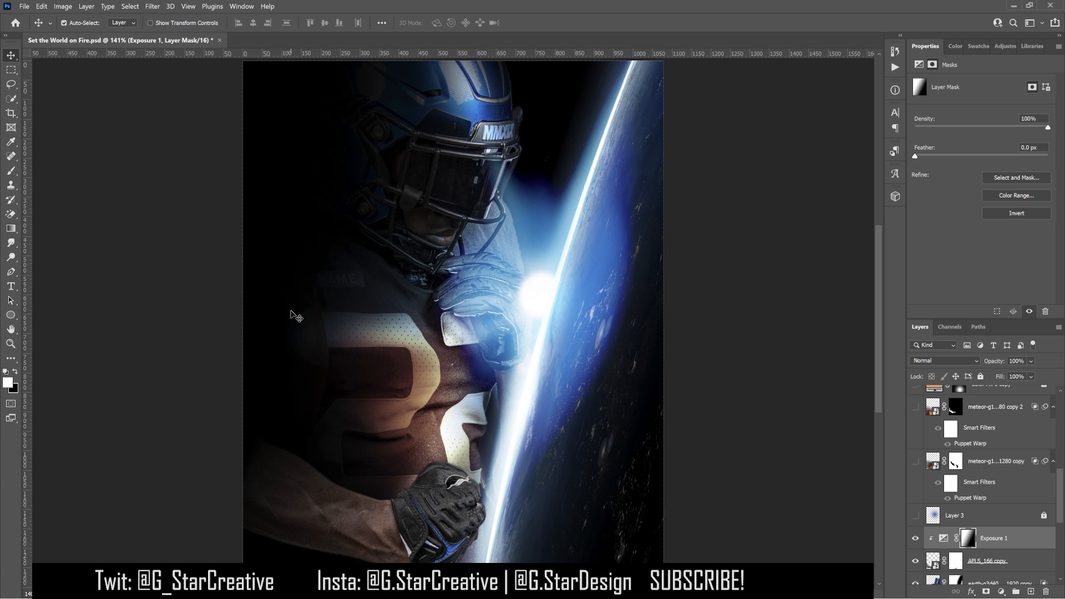
Show the Layer 3 glow, compare it off and on, and briefly unlock the layer to check its blend mode and fill
click(916, 515)
click(915, 515)
click(916, 516)
click(978, 519)
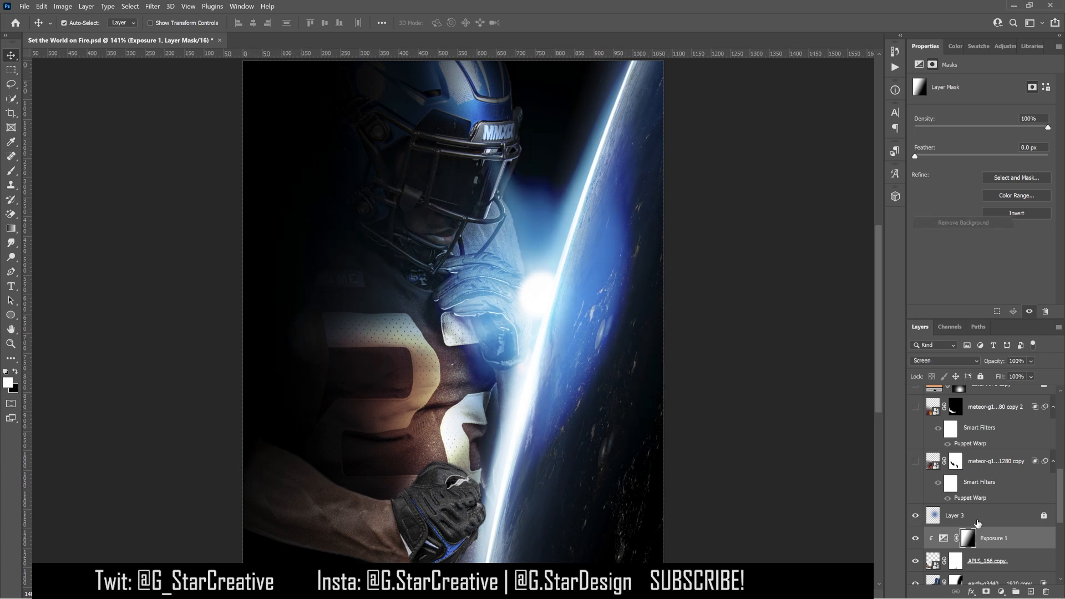
click(978, 523)
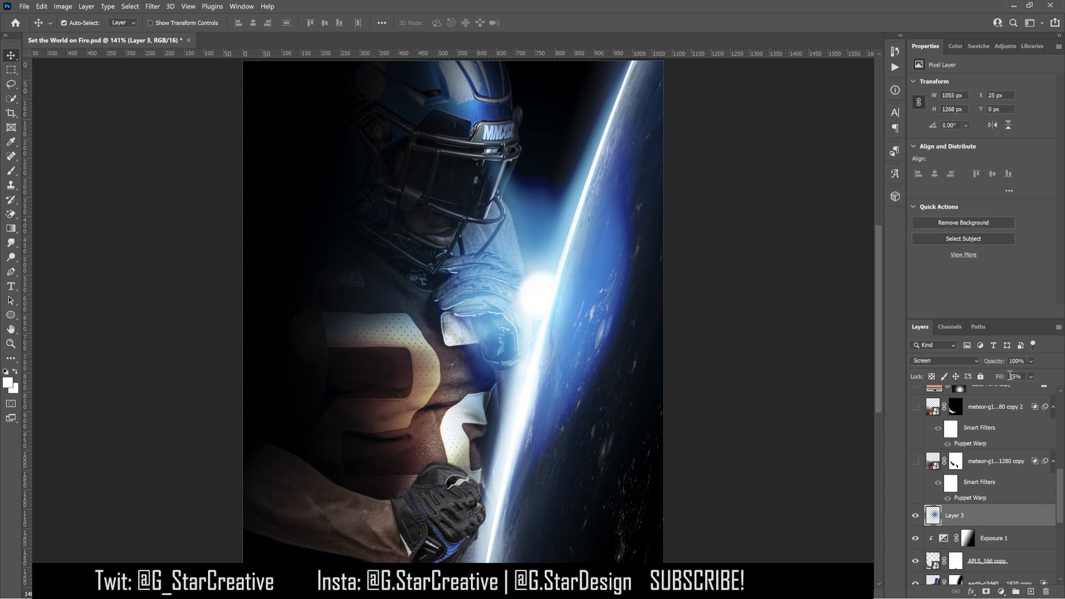
click(980, 376)
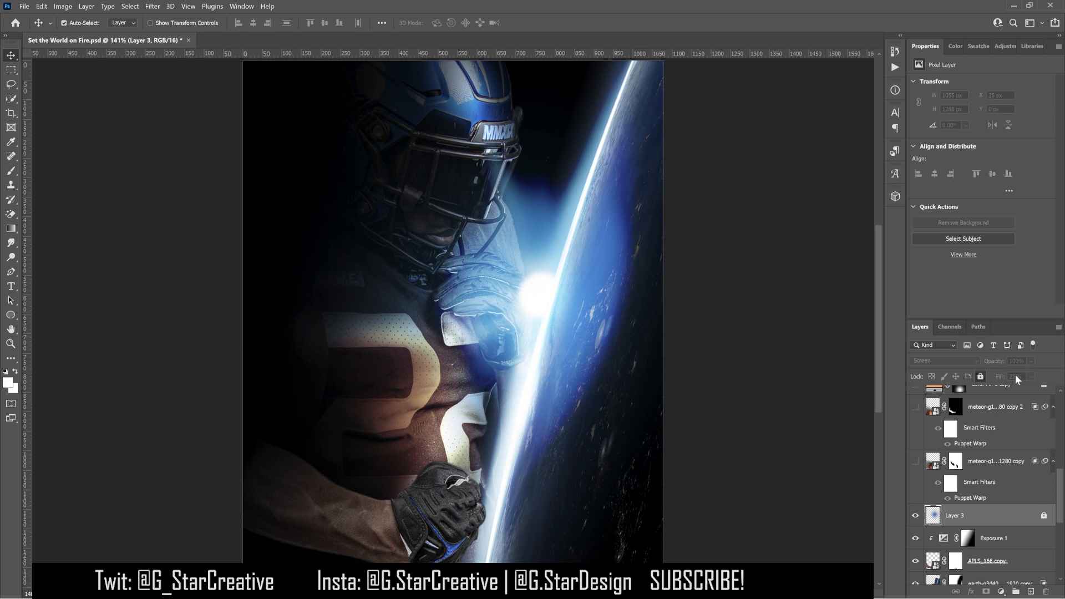
Show the lower meteor copy layer around the fist and disable its layer mask
click(915, 462)
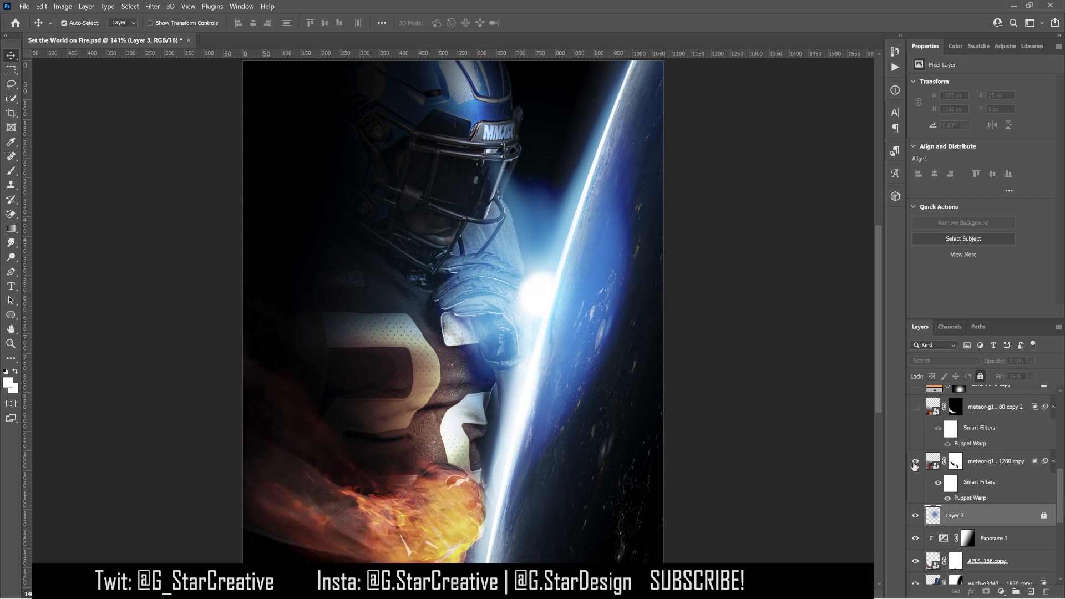
click(969, 466)
shift+click(956, 461)
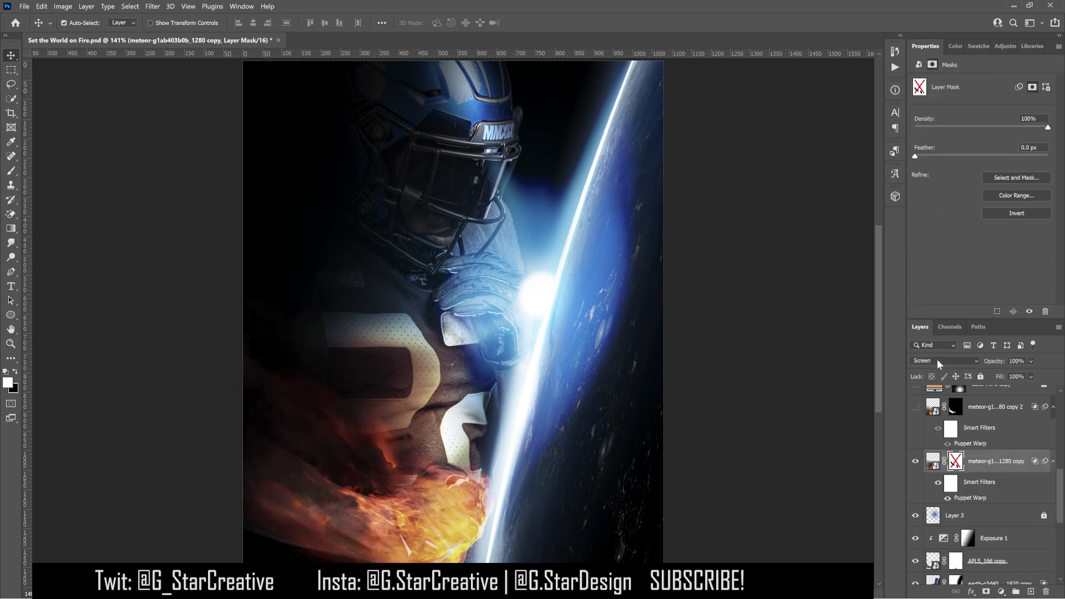
Try the unmasked meteor in Normal mode, moved about 333 px right and 187 px up, with its smart filters hidden
click(936, 360)
click(924, 328)
drag(531, 447, 644, 393)
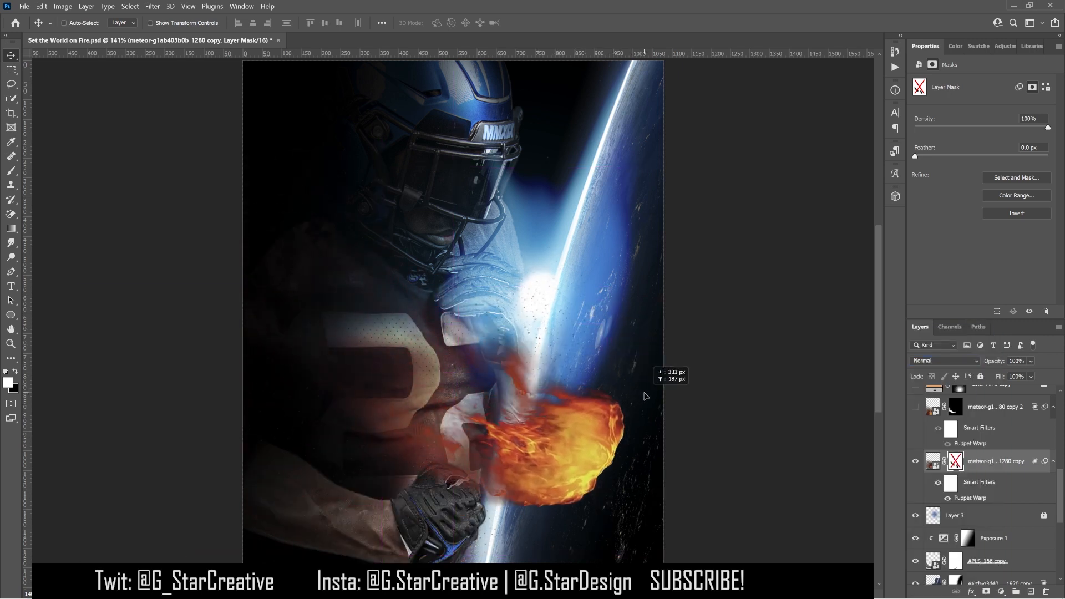
click(933, 461)
click(937, 484)
Try splitting the meteor's Blend If shadows for This Layer at 0/69, then at 0/92
double_click(993, 469)
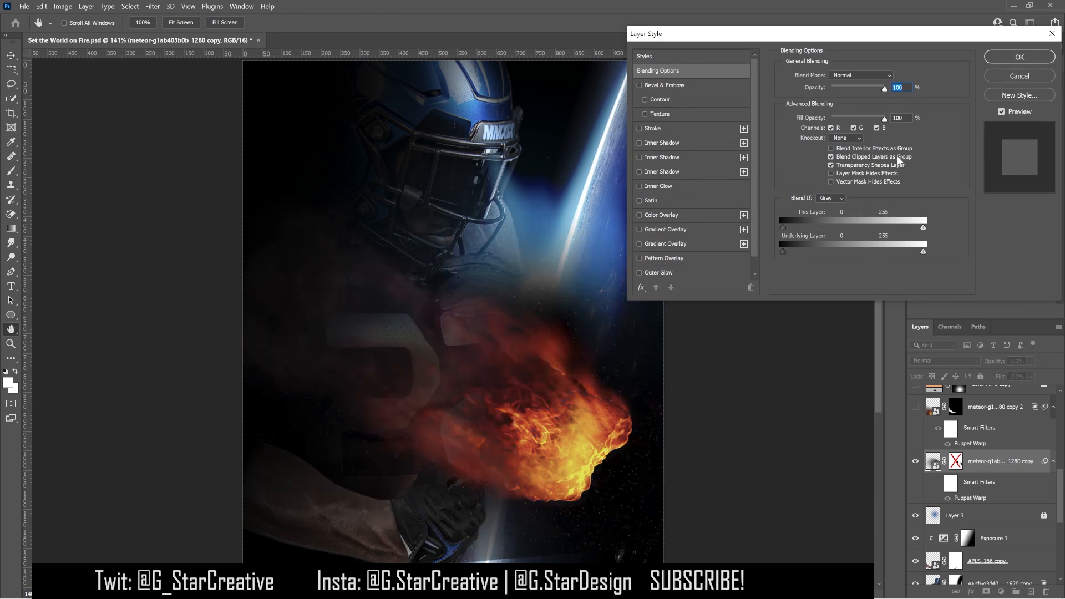
click(1004, 60)
drag(551, 370, 502, 345)
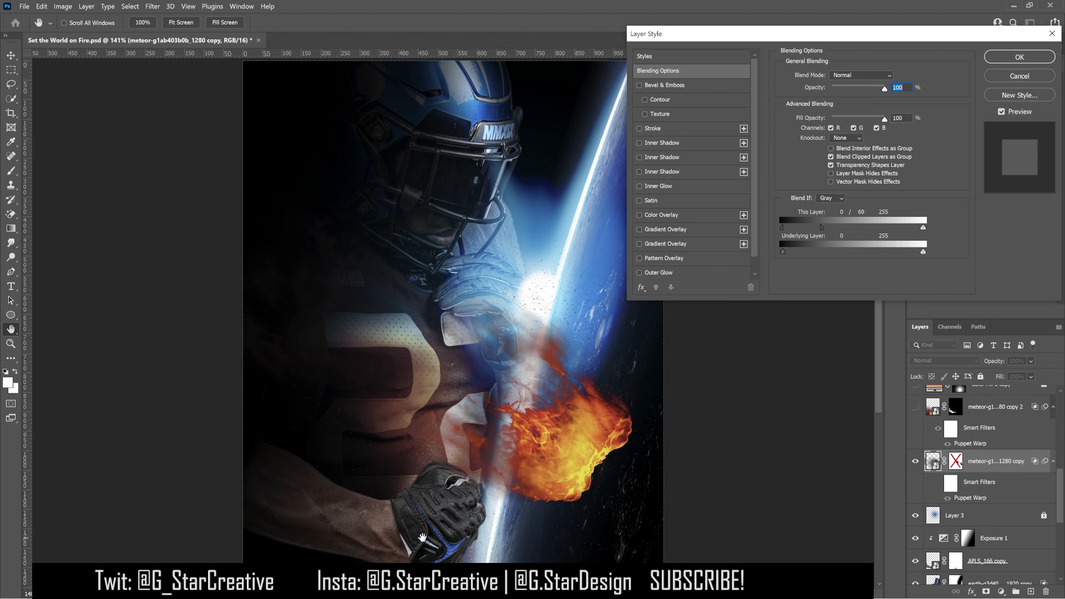
drag(789, 231, 833, 228)
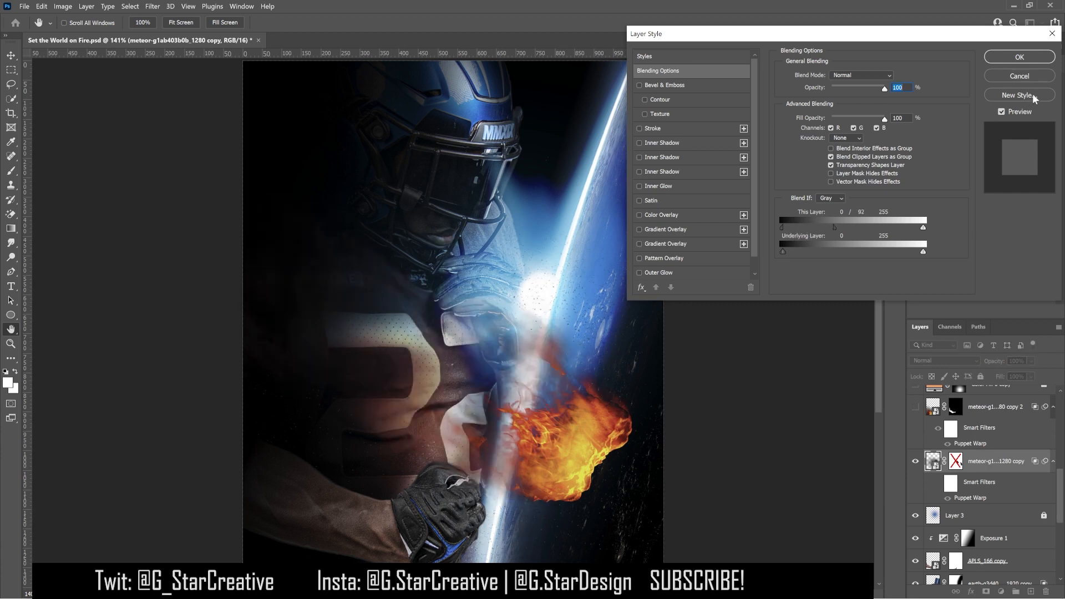
click(1020, 57)
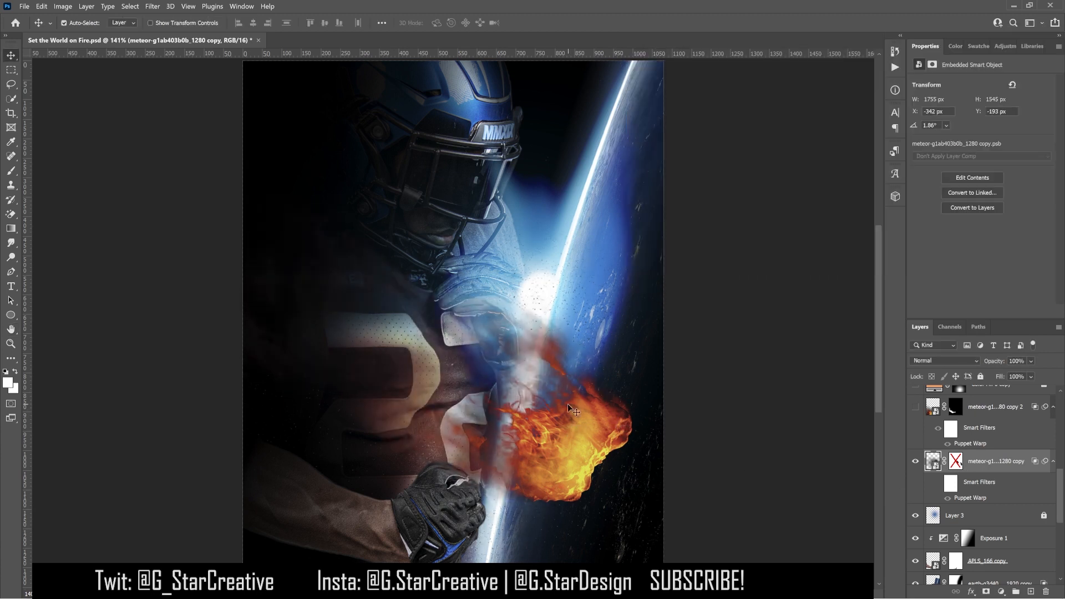
Re-enable the meteor's Puppet Warp smart filter, return the fireball over the fist and restore Screen blending
click(938, 482)
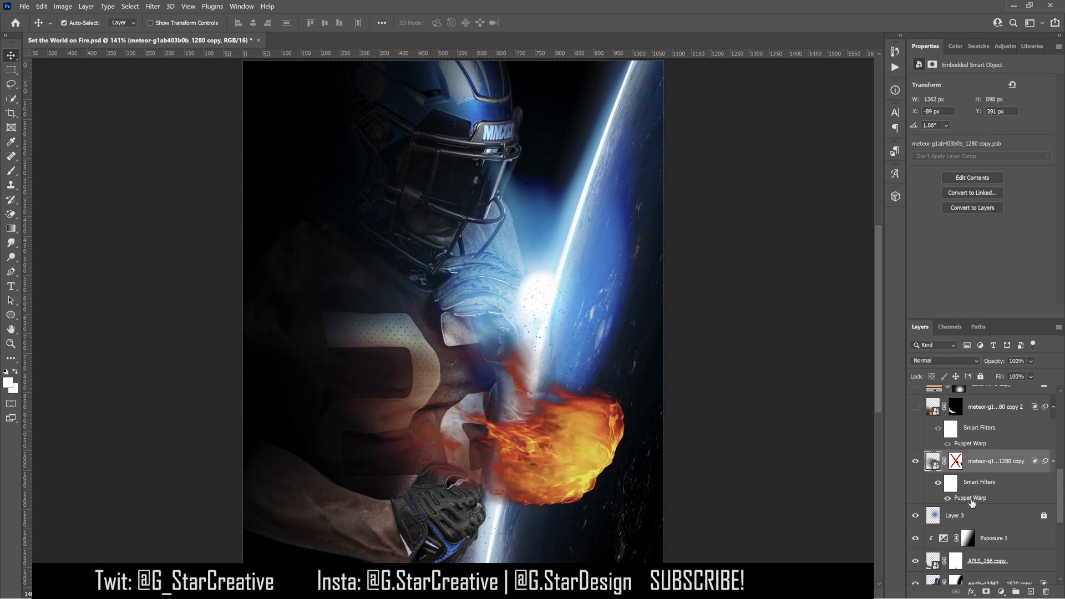
drag(749, 450, 438, 503)
key(shift+alt+s)
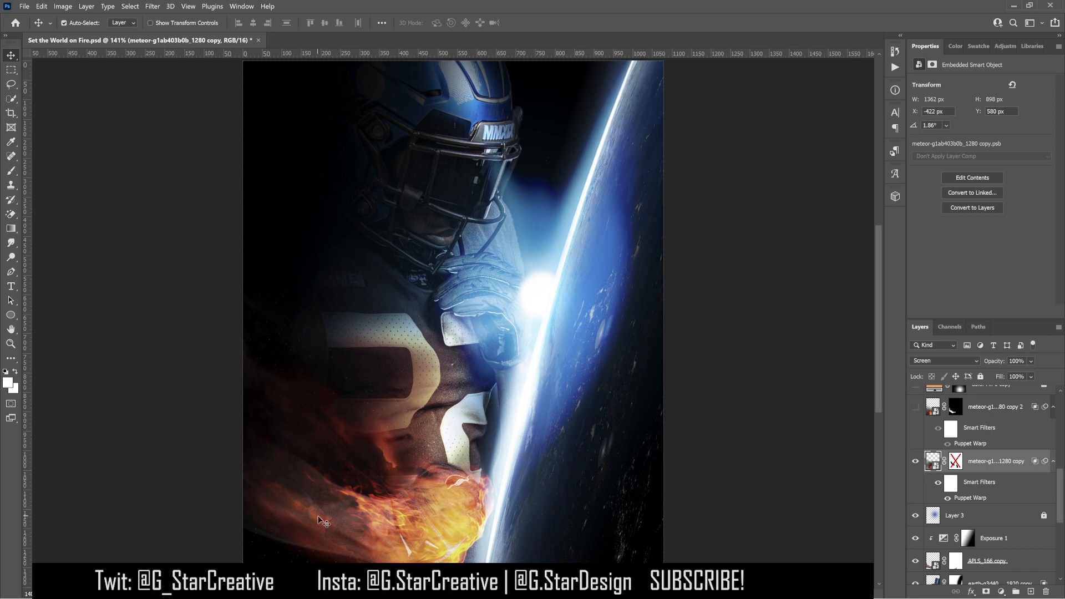
Show the meteor copy 2 layer and compare the flames with it off and on
click(916, 409)
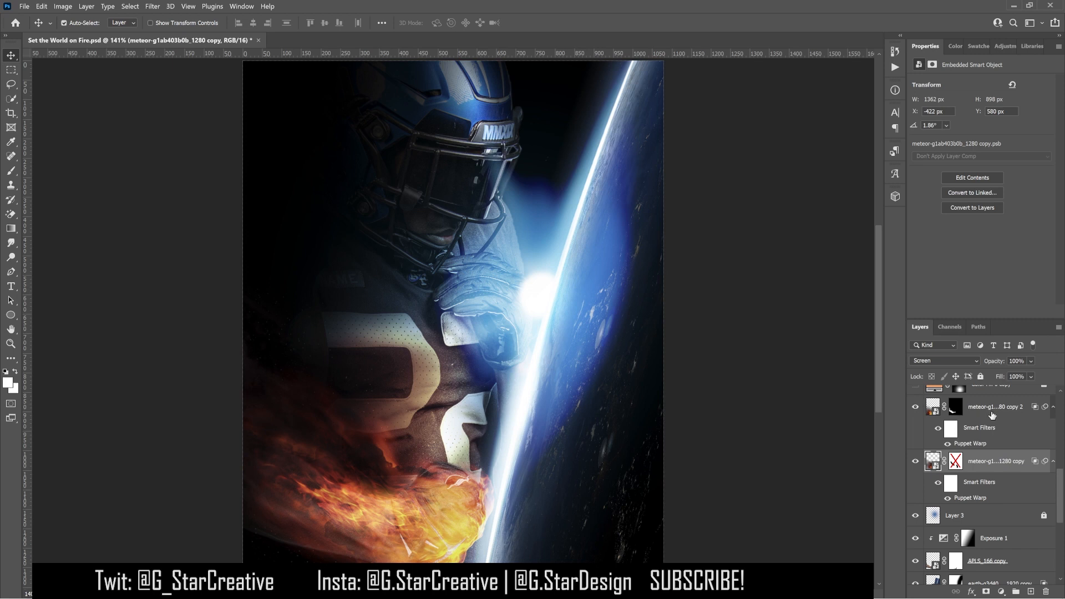
click(920, 410)
click(920, 411)
Show and select the orange Color Fill 6 copy layer, then compare the warm glow with it off and on
scroll(981, 452, up, 4)
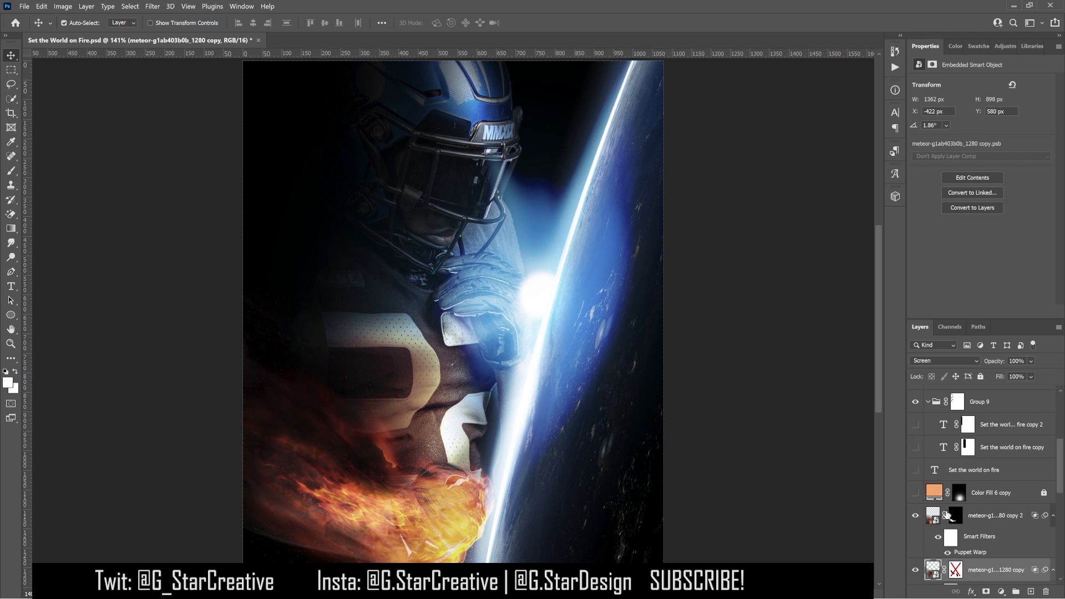
click(914, 493)
click(985, 498)
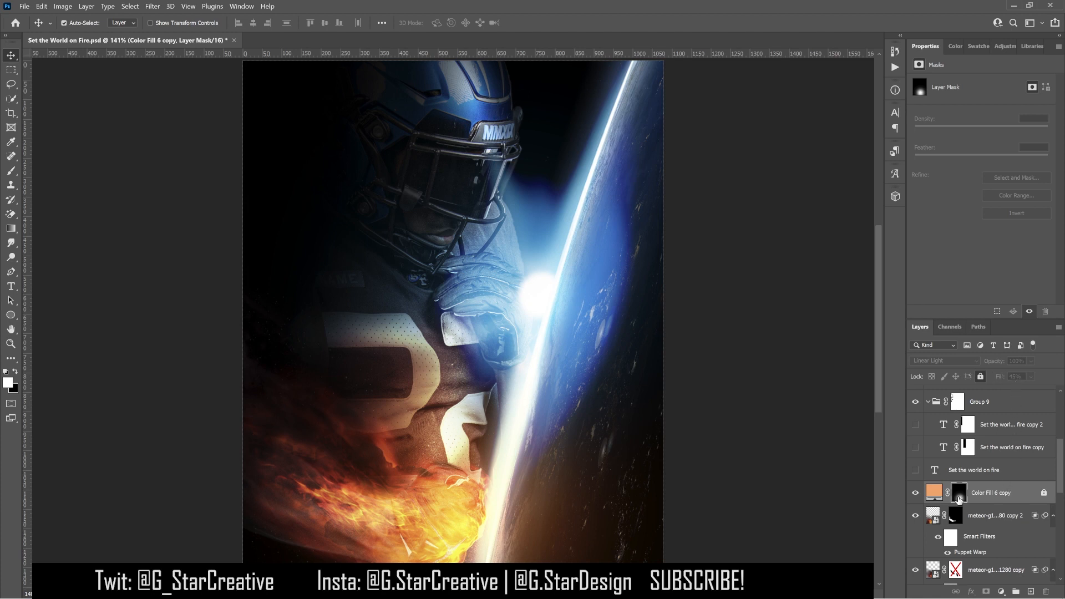
click(916, 493)
click(916, 493)
Show the Set the world on fire text, its two masked copies in Group 9, and the long last name text
click(916, 470)
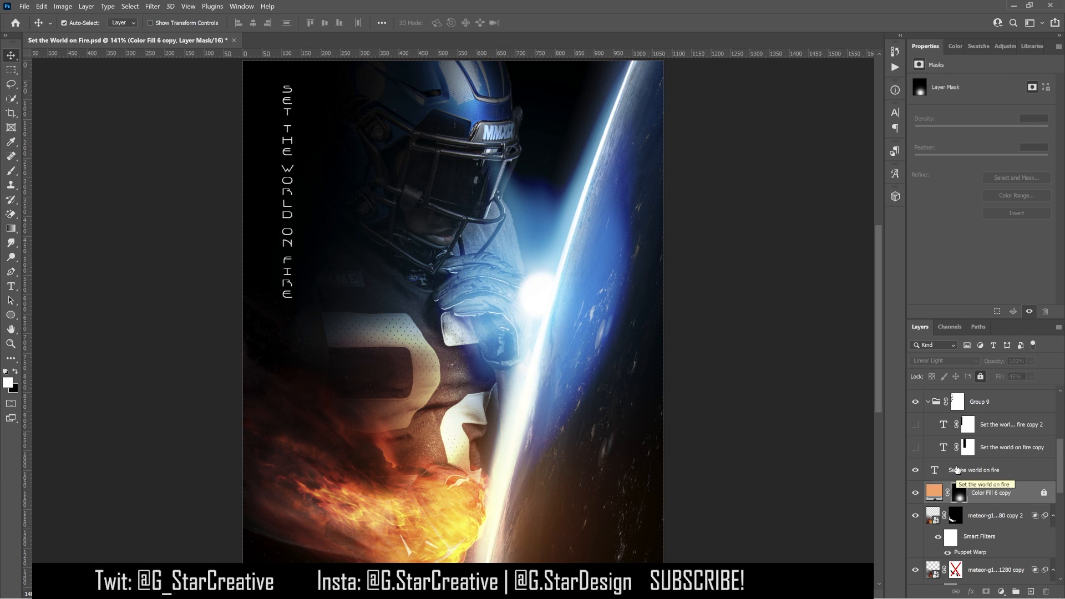
click(915, 447)
click(916, 425)
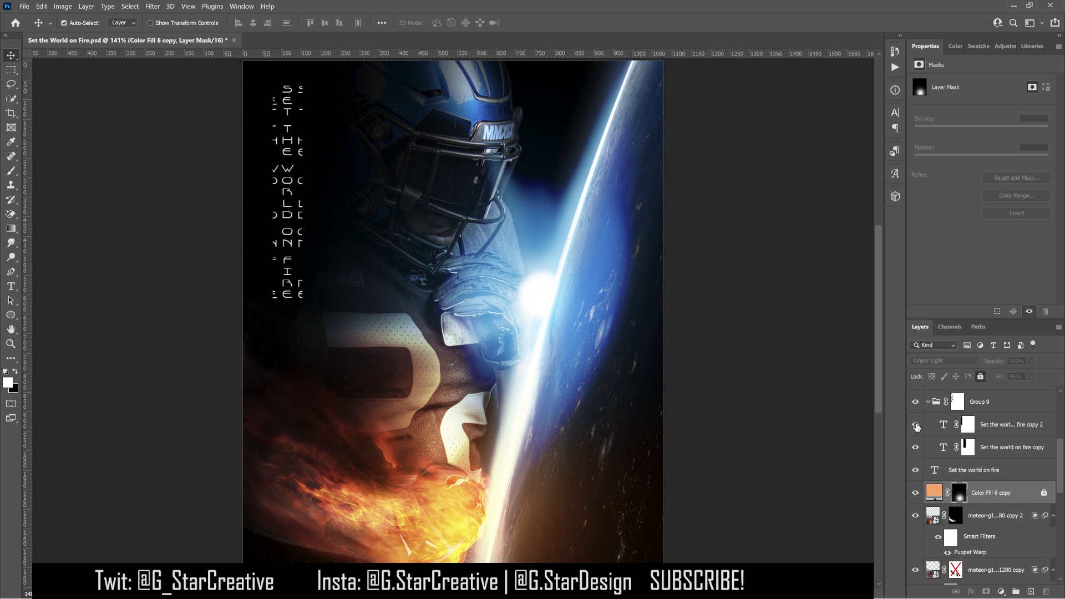
click(998, 425)
scroll(988, 450, up, 3)
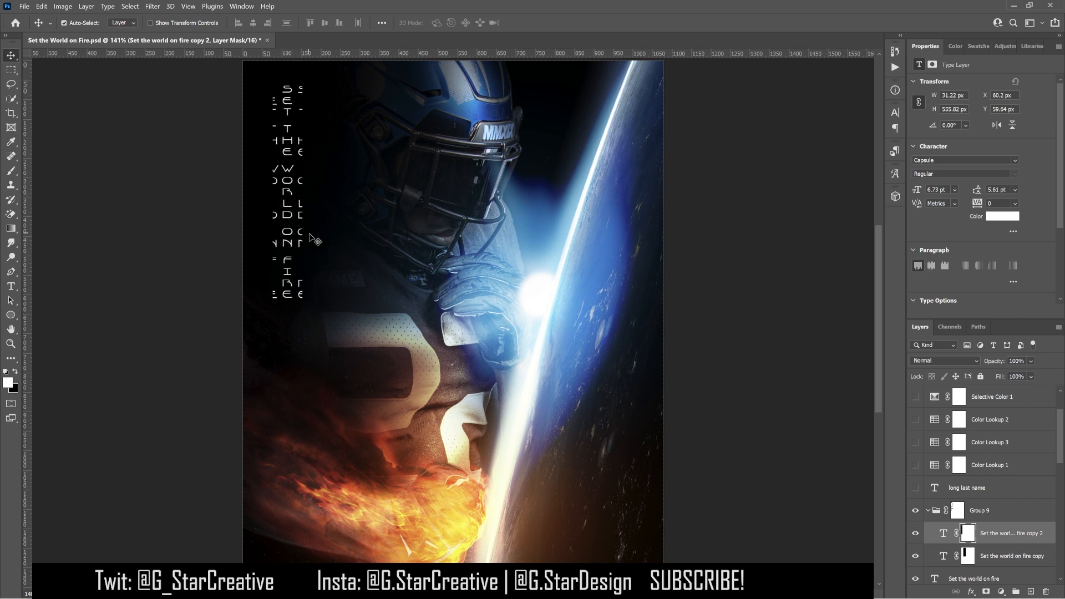
click(915, 489)
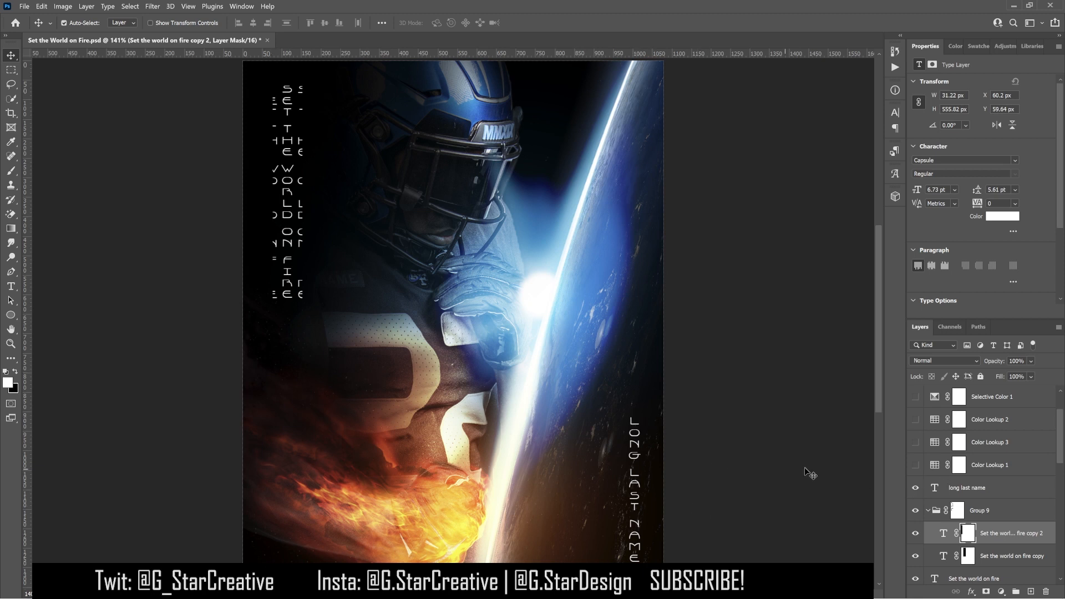
Show the Color Lookup 1 adjustment, compare the poster with it off and on, and select it to view its 3DLUT file
scroll(916, 469, up, 2)
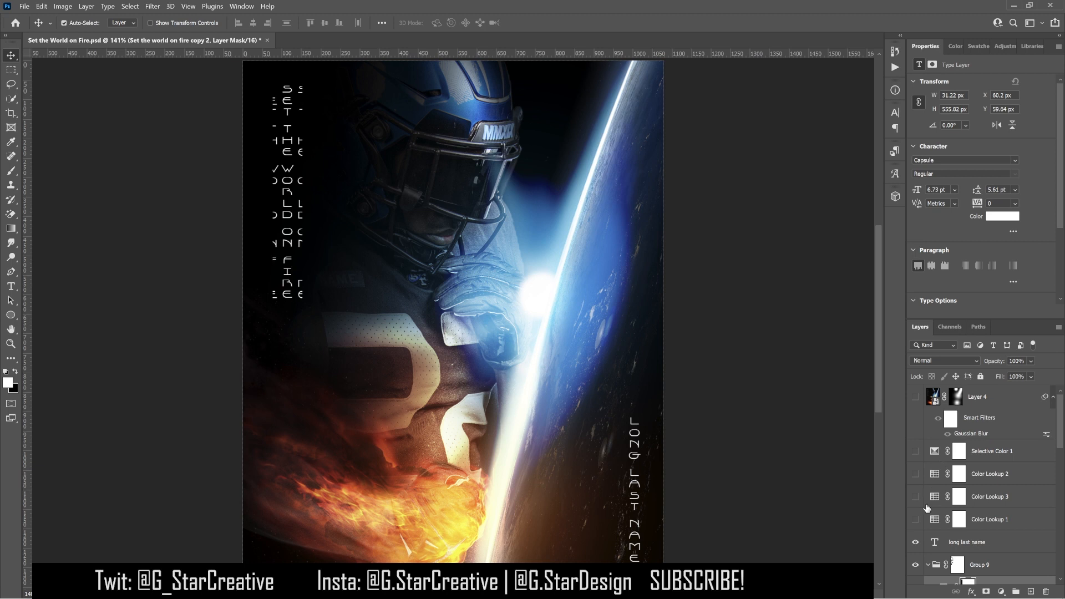
click(916, 520)
click(916, 521)
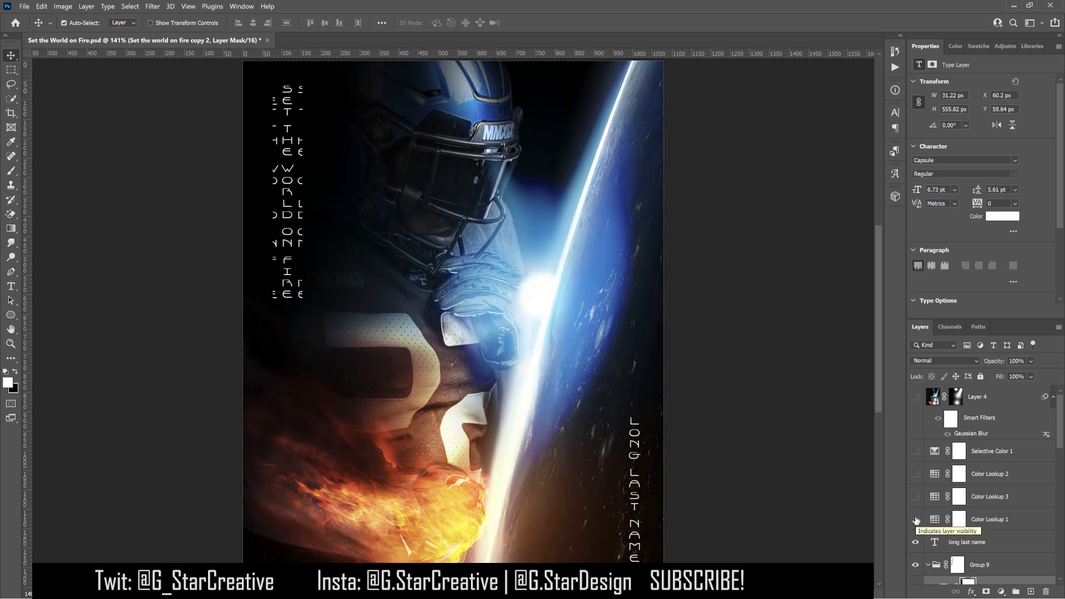
click(916, 521)
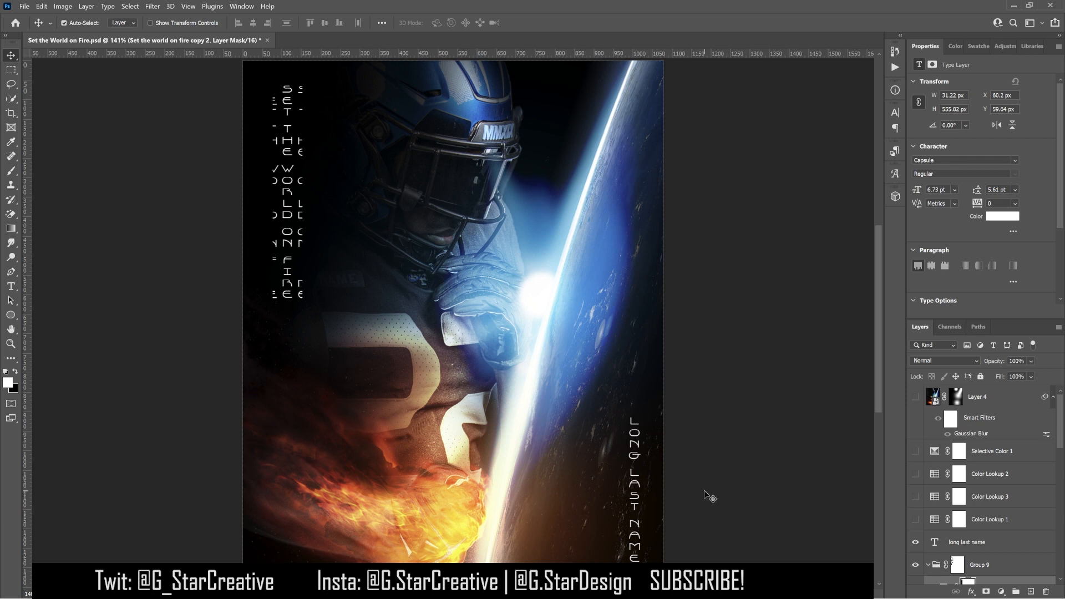
click(916, 521)
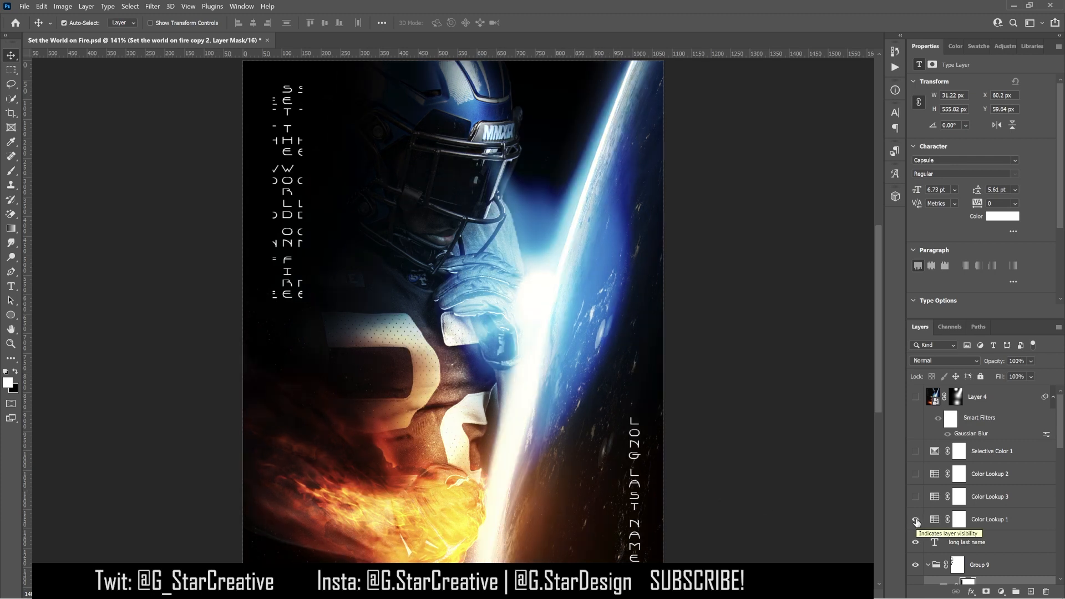
click(916, 521)
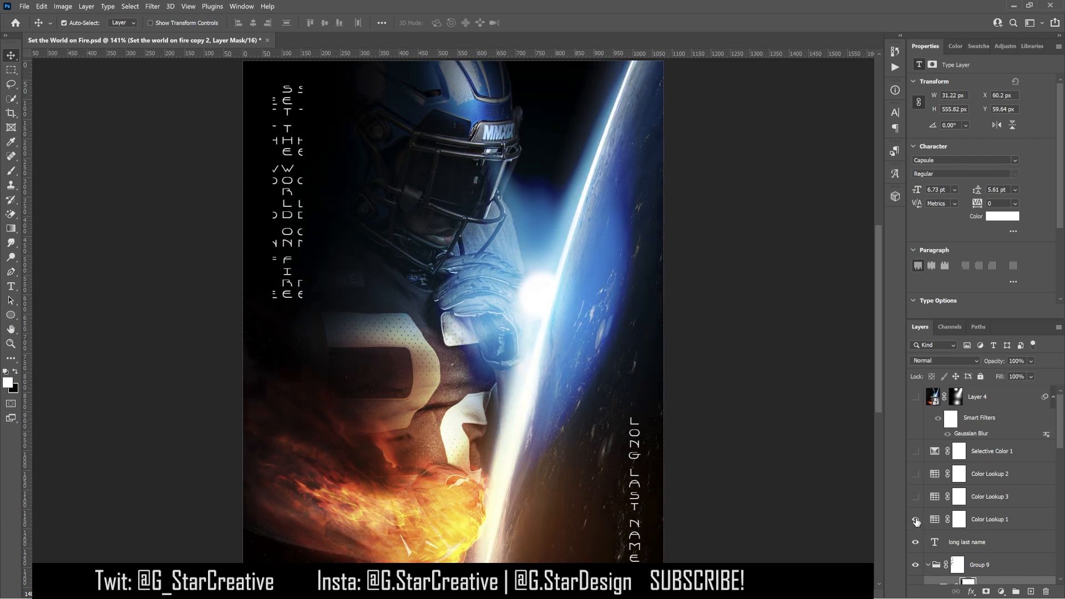
click(917, 520)
click(980, 521)
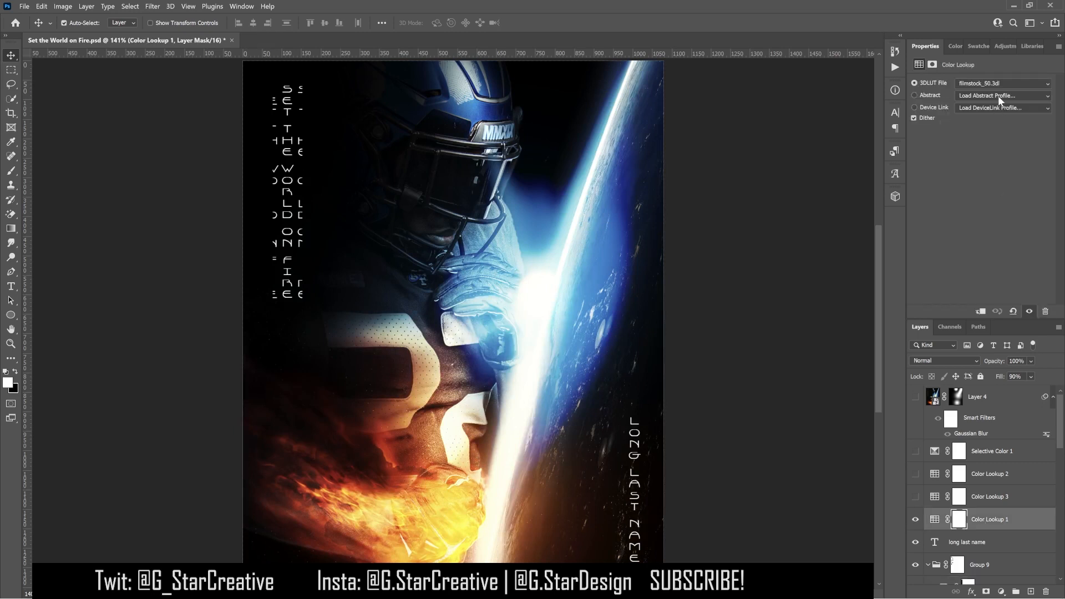
Show the Color Lookup 3, Color Lookup 2 and Selective Color 1 adjustments, comparing the poster with Selective Color 1 off and on
click(916, 497)
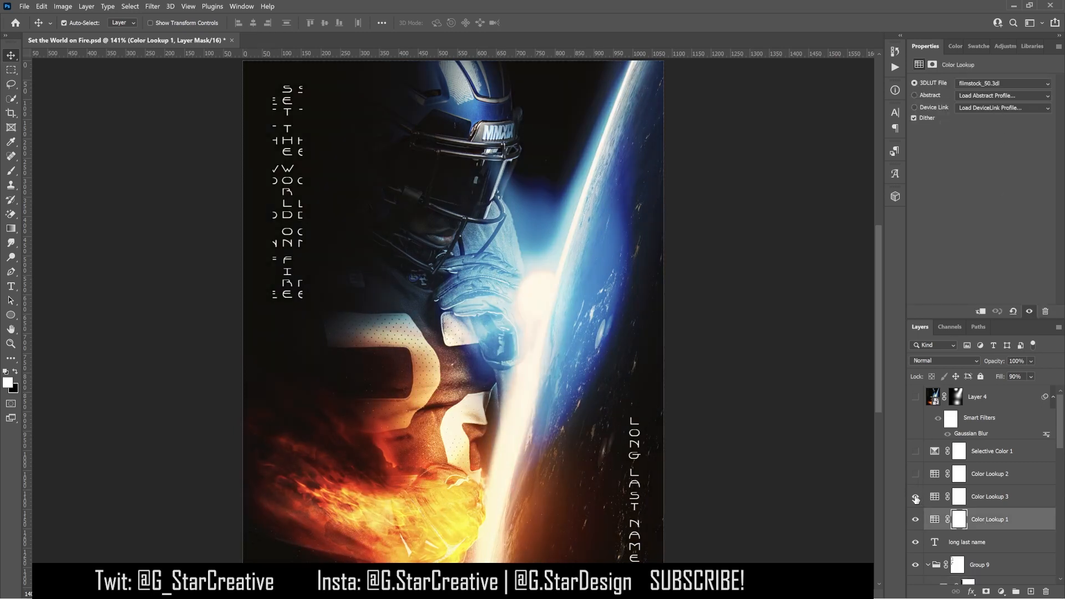
click(976, 498)
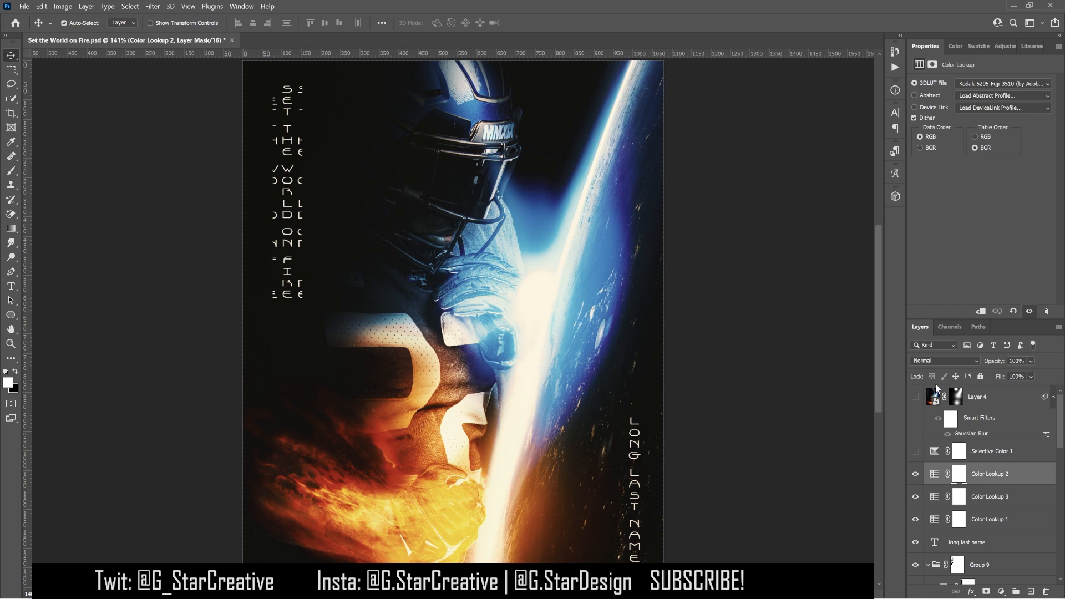
click(916, 451)
click(978, 453)
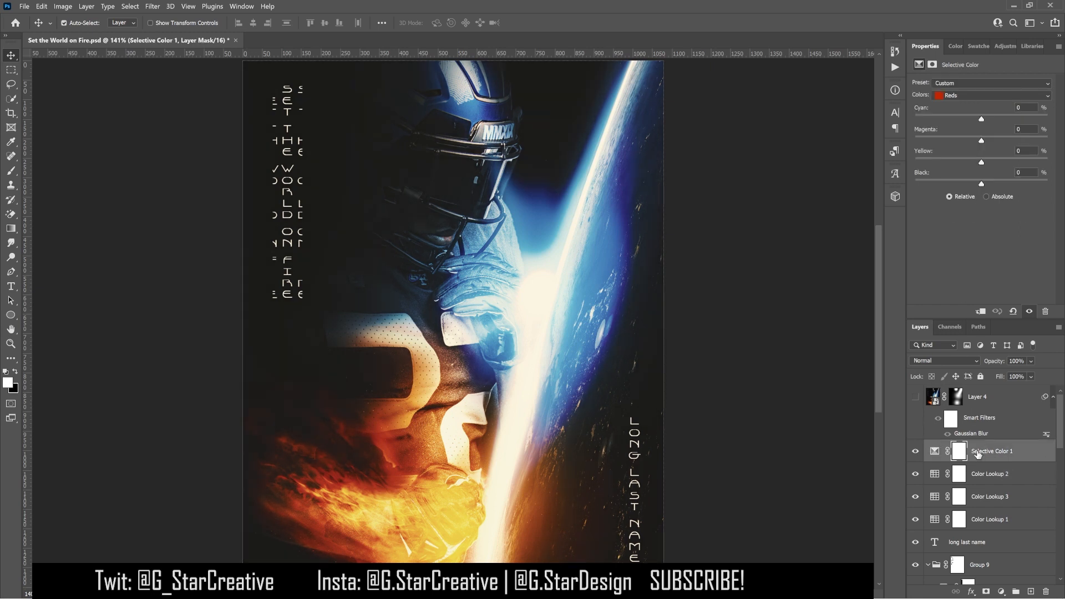
click(915, 451)
click(916, 451)
Preview the blurred Screen-mode Layer 4, hide it again and select the Selective Color 1 adjustment
click(915, 397)
click(990, 401)
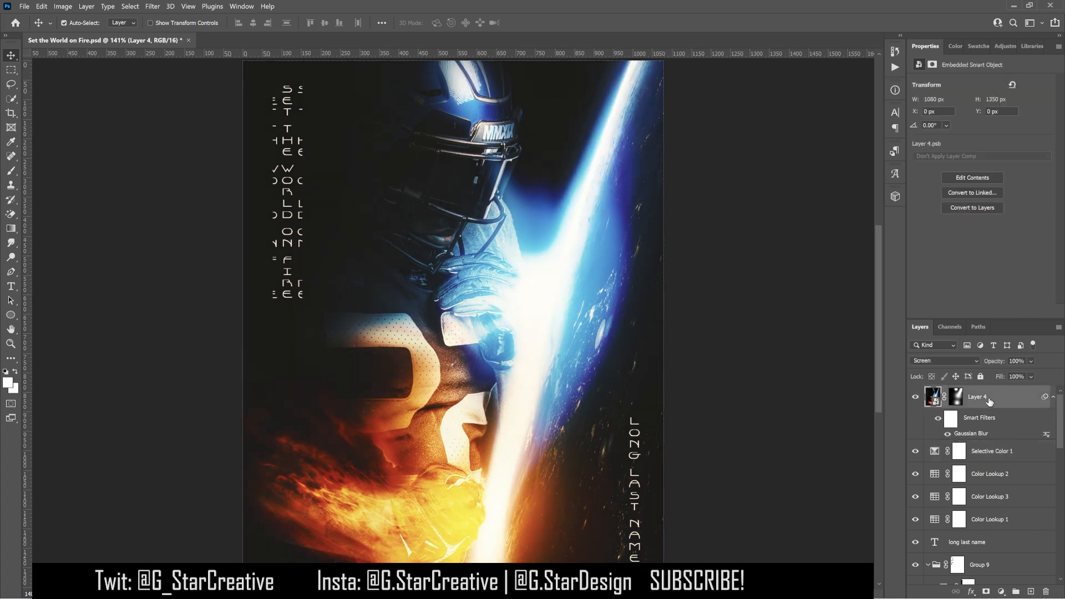
click(917, 401)
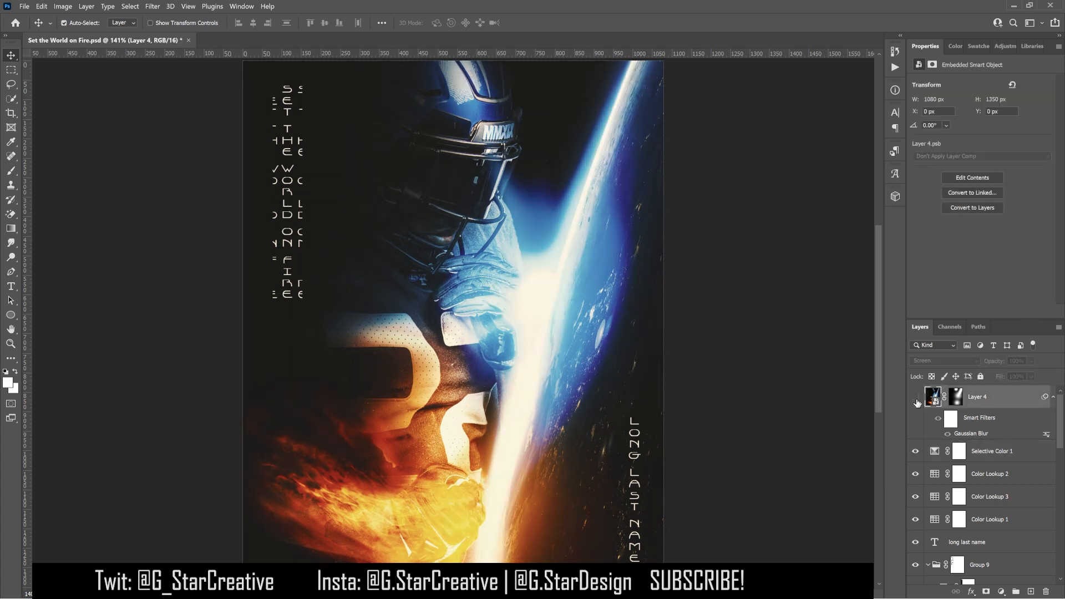
click(980, 454)
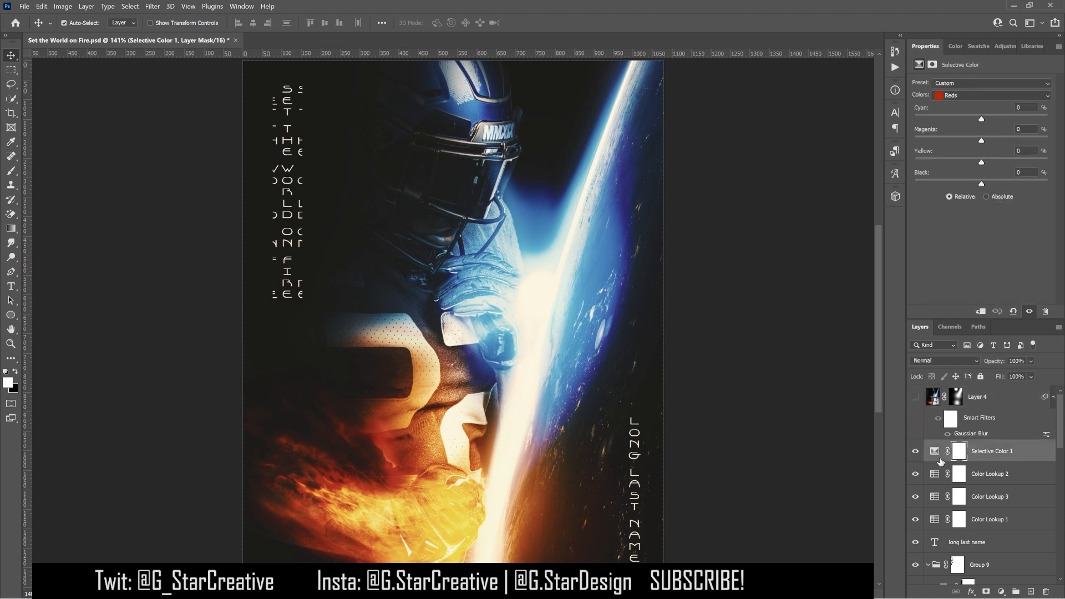
Try a merged copy of all visible layers in Screen blend mode above Selective Color 1, and delete that copy
key(ctrl+alt+shift+e)
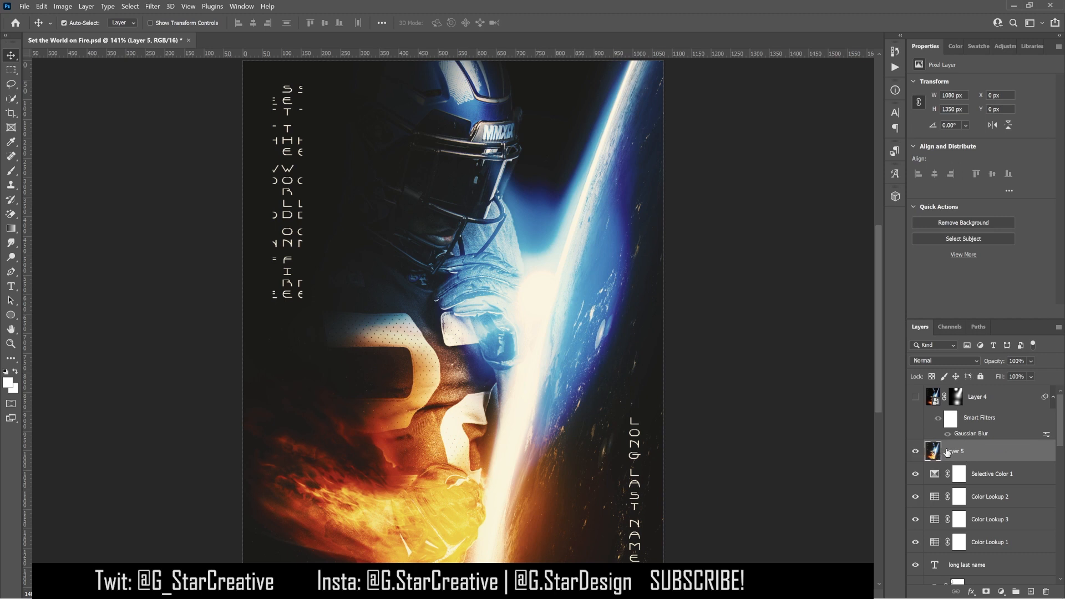
click(62, 6)
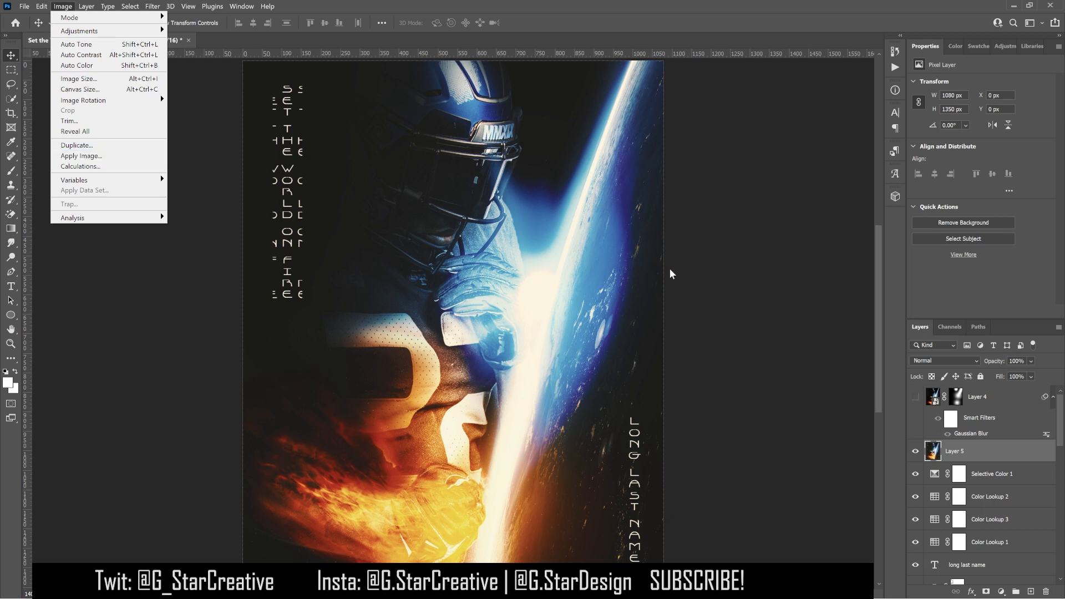
click(967, 461)
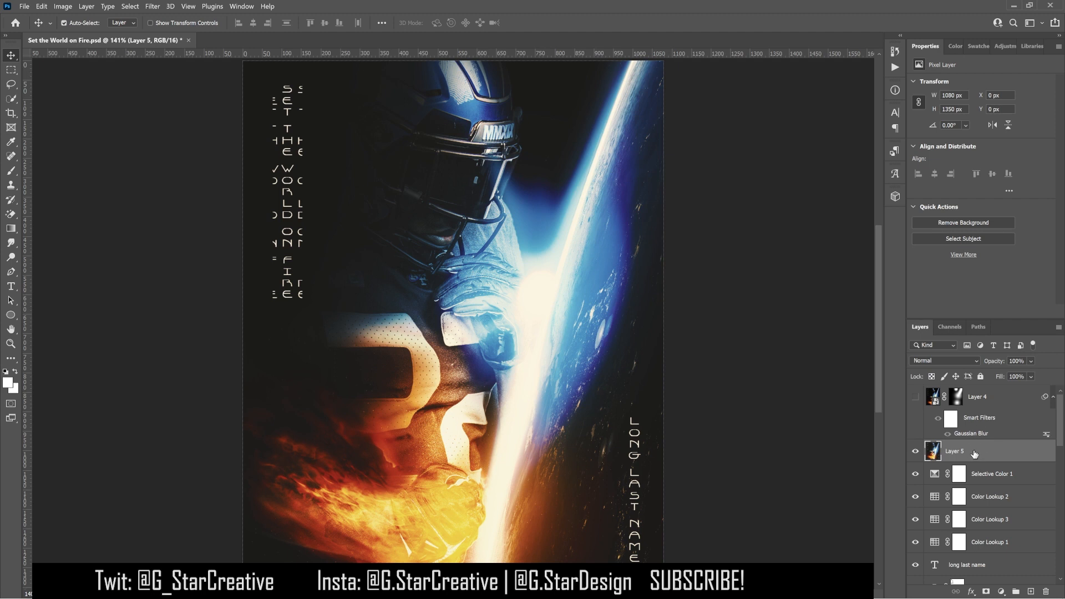
click(957, 359)
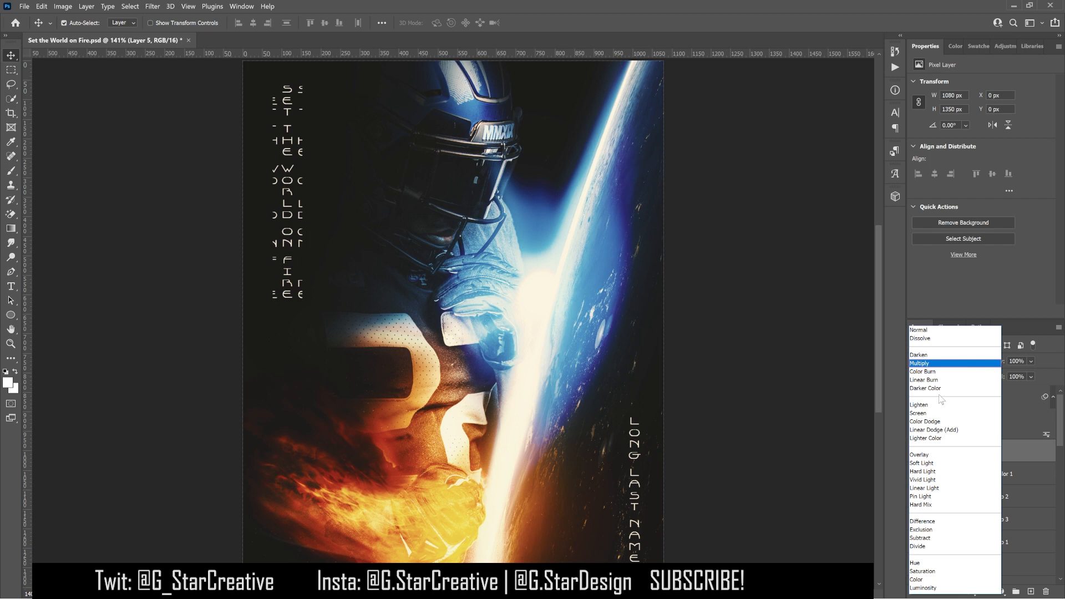
click(937, 414)
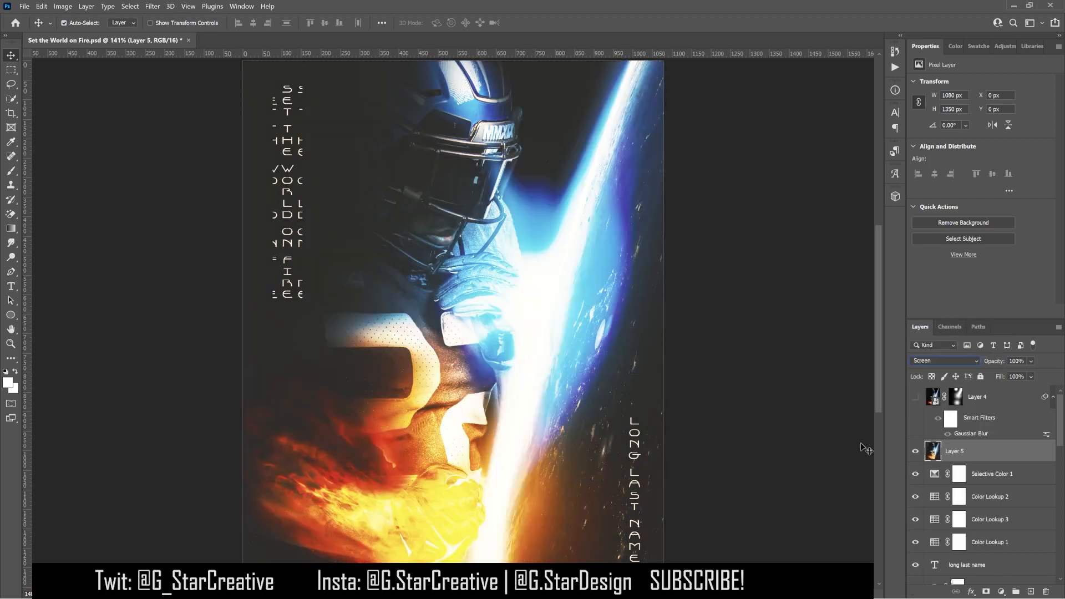
key(Delete)
Show the blurred Layer 4 and compare the poster with its layer mask disabled and enabled
click(915, 398)
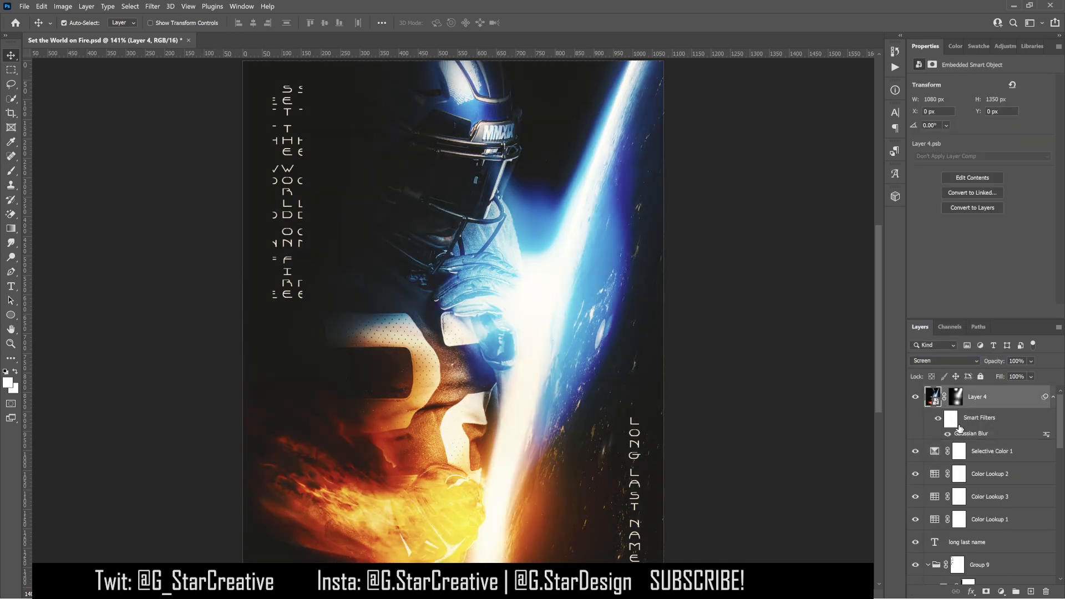
shift+click(957, 398)
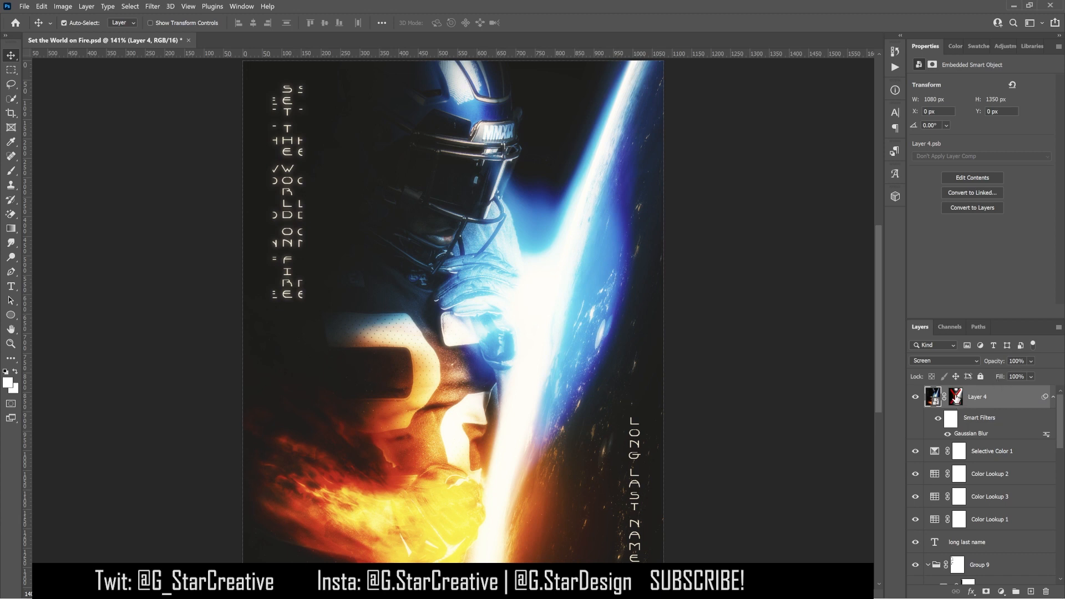
shift+click(957, 397)
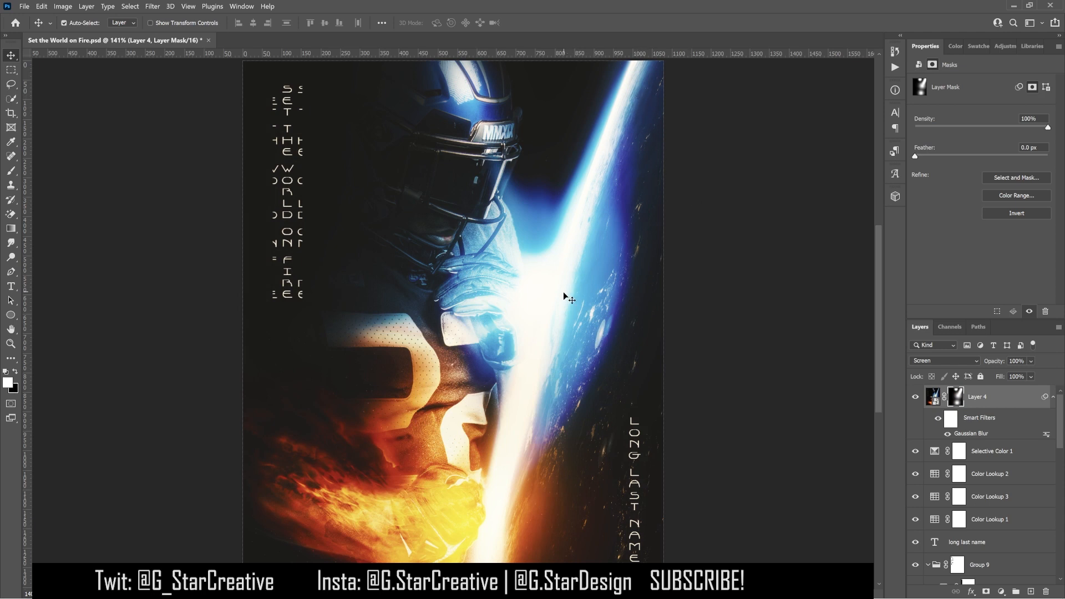